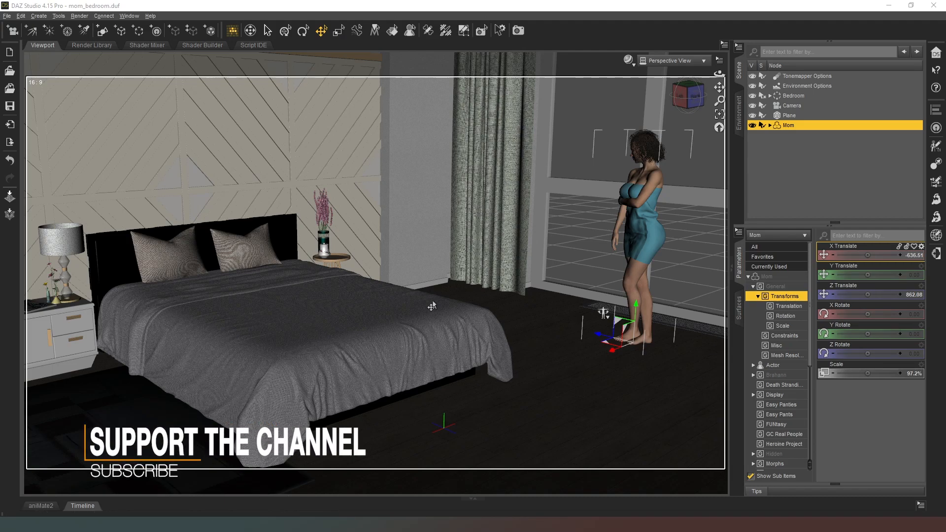
Move Sliding Door 02 into the bedroom to about X -352.58, Z 646.81
left_click(683, 96)
left_click_drag(683, 96, 665, 106)
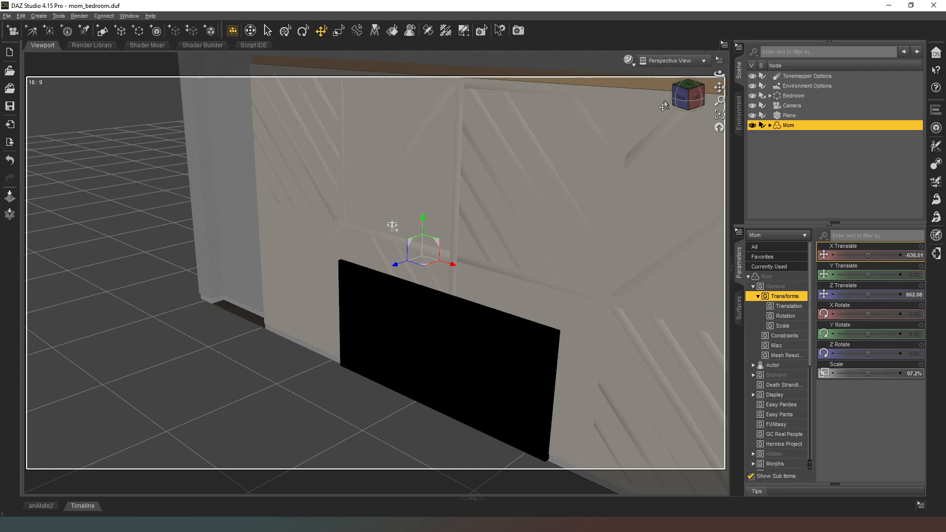
scroll(658, 105, "up", 12)
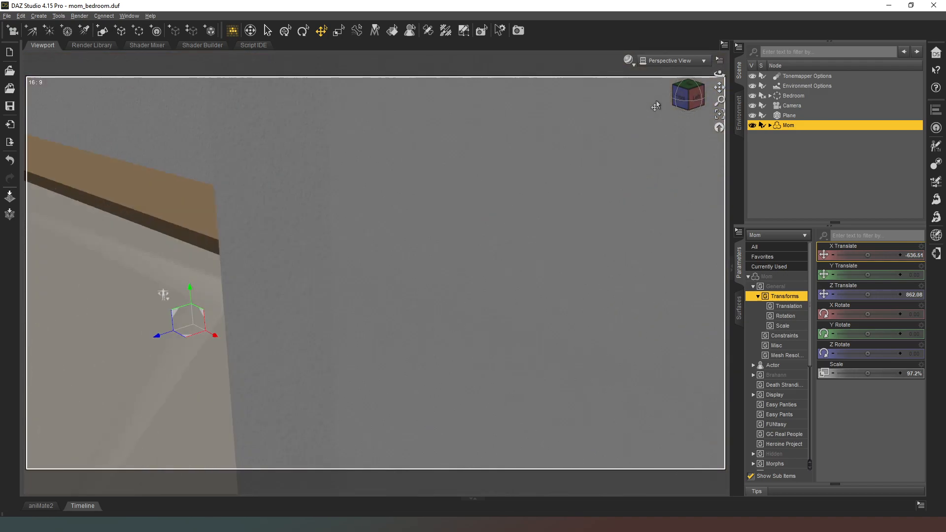
scroll(655, 99, "down", 12)
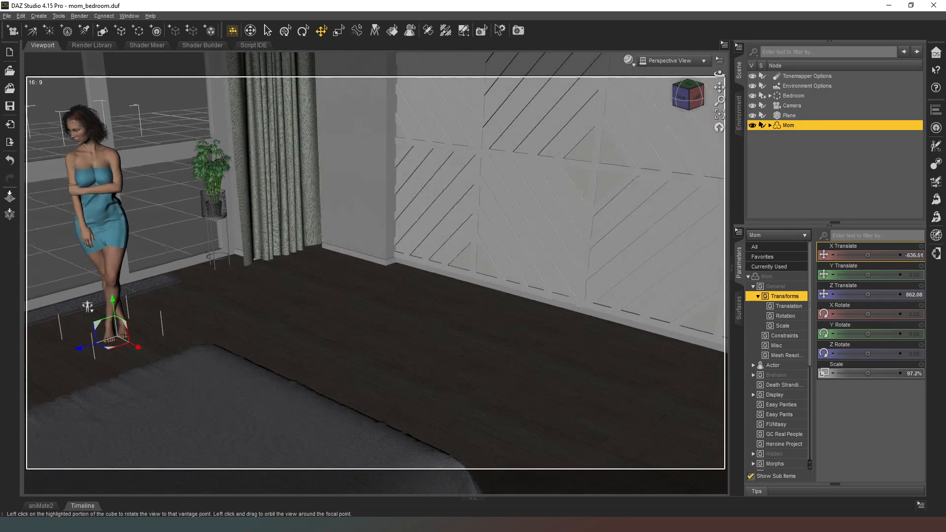
scroll(640, 132, "up", 4)
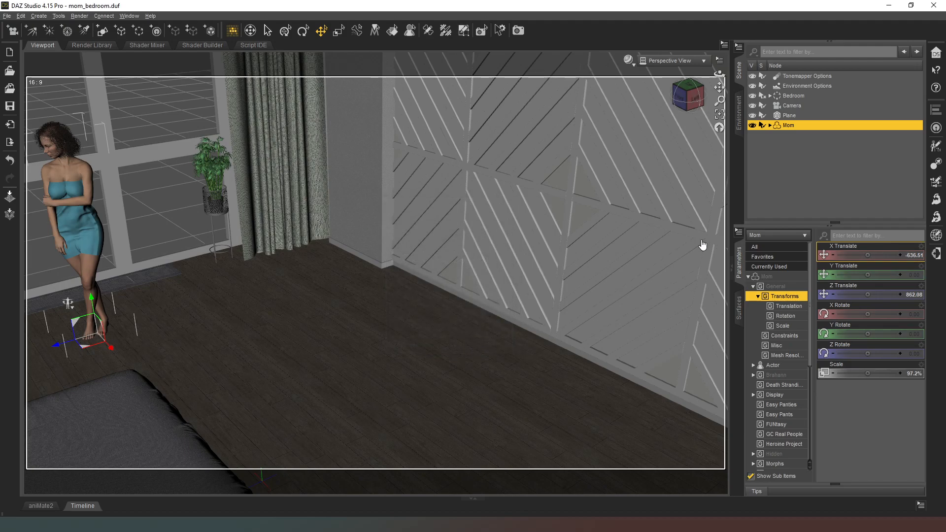
left_click(752, 125)
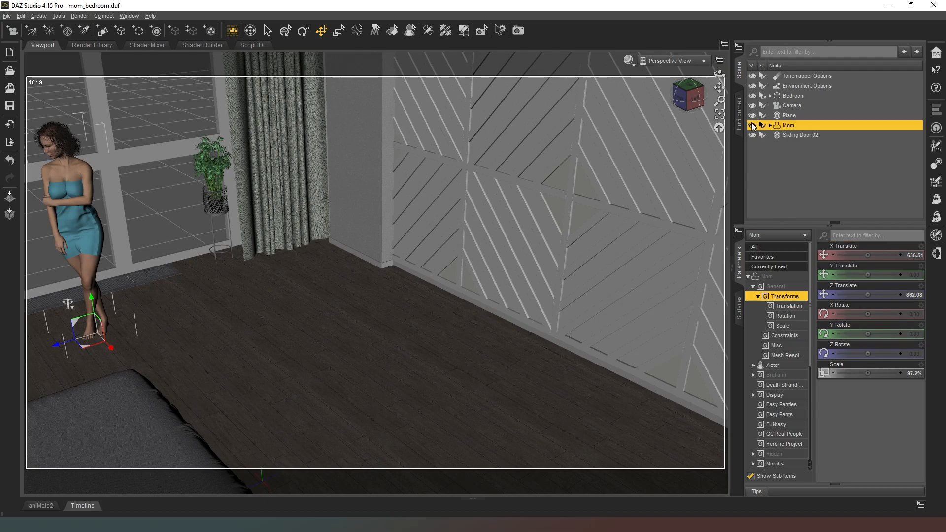
left_click(796, 134)
left_click(719, 114)
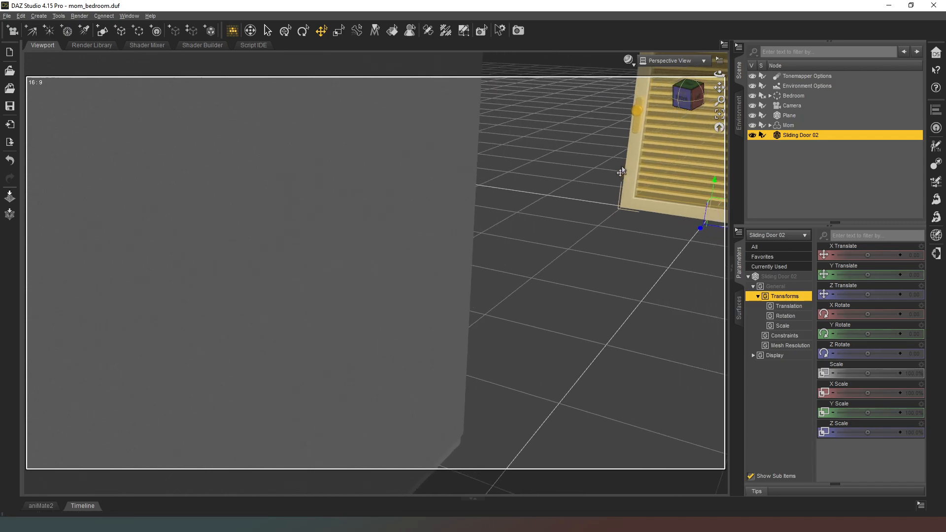
left_click_drag(630, 227, 1, 350)
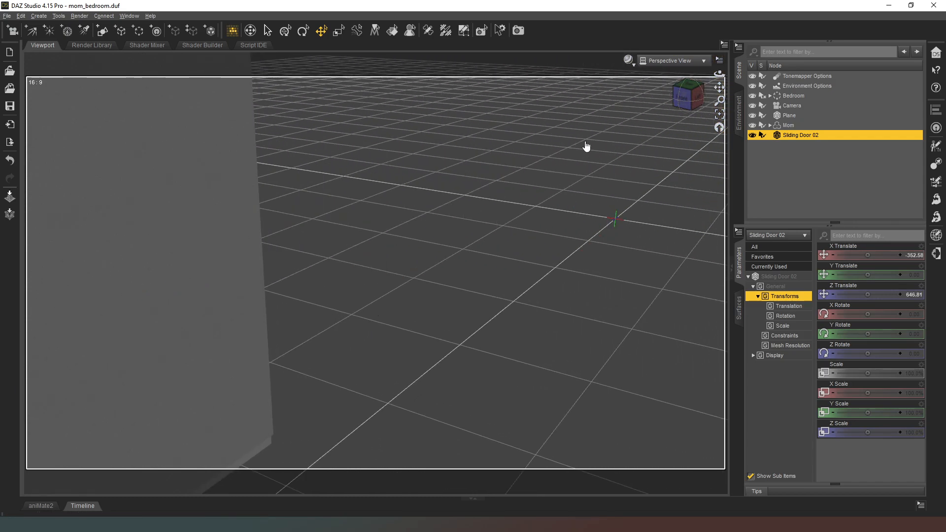
Shift the sliding door across the bedroom floor to about X -452.42, Z 677.54 and scale it to 53.9%
left_click_drag(690, 105, 668, 106)
key("d")
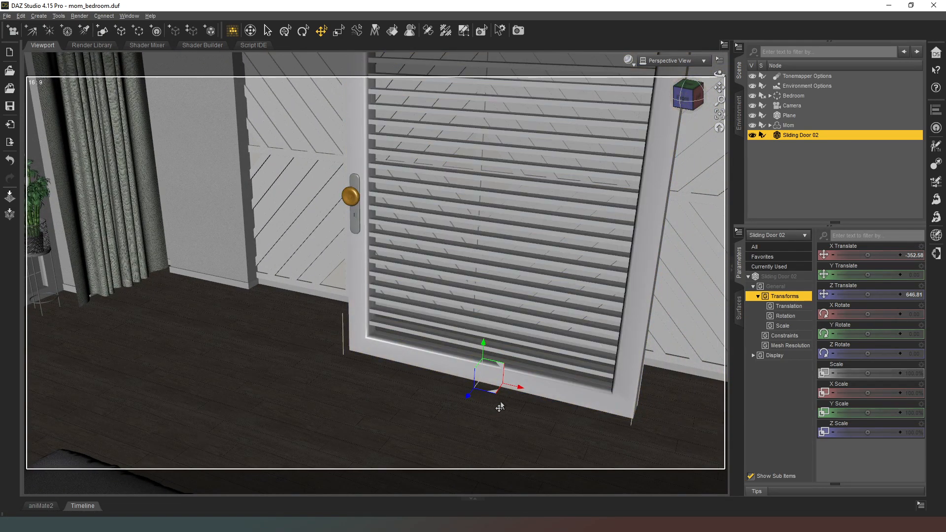
left_click_drag(491, 398, 337, 380)
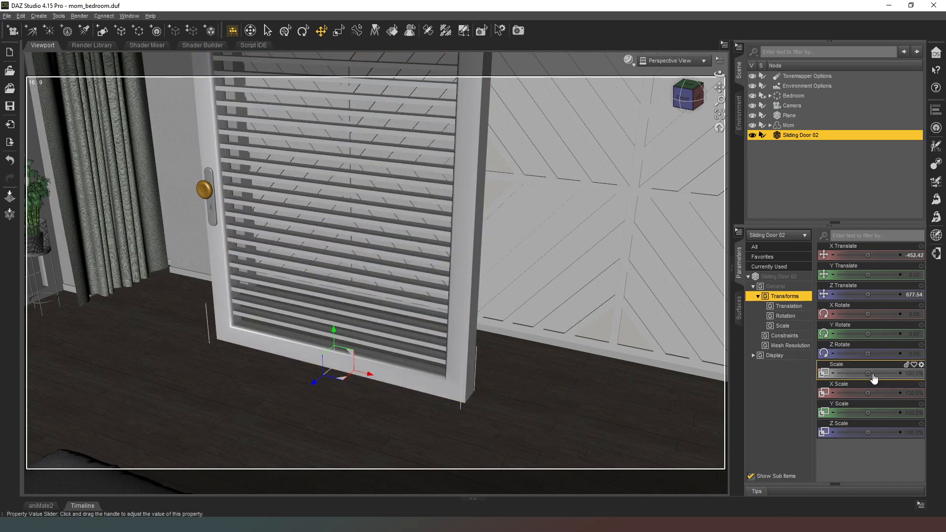
left_click_drag(866, 373, 802, 373)
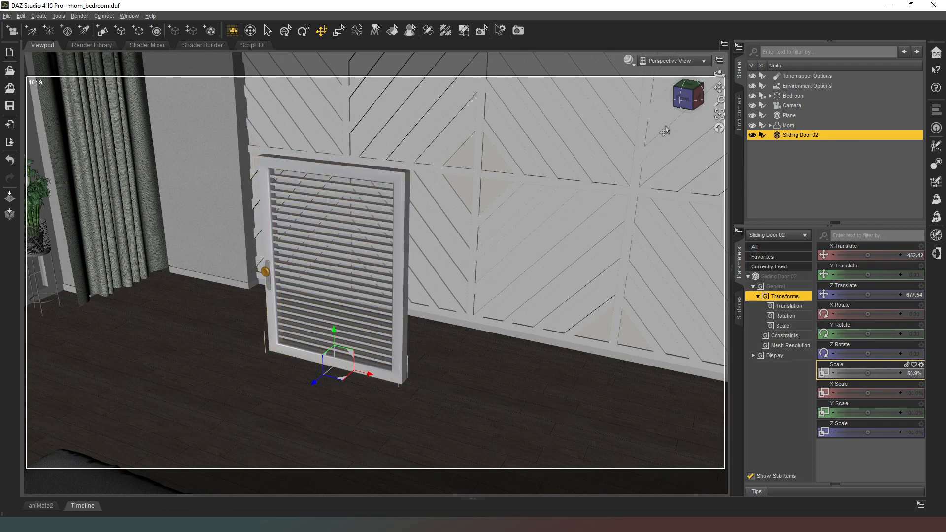
Frame the bed and armchair from beside the door's knob and create Camera (2) with the active viewport transforms applied
left_click(684, 108)
left_click_drag(684, 107, 671, 110)
scroll(658, 104, "up", 8)
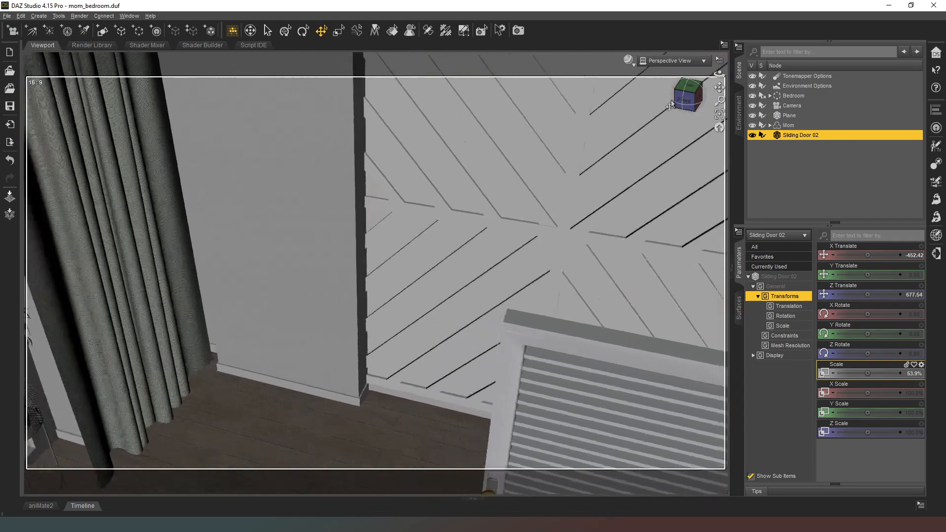
left_click(248, 31)
left_click_drag(316, 162, 221, 172)
left_click_drag(320, 193, 350, 217)
scroll(350, 217, "down", 3)
scroll(350, 216, "down", 5)
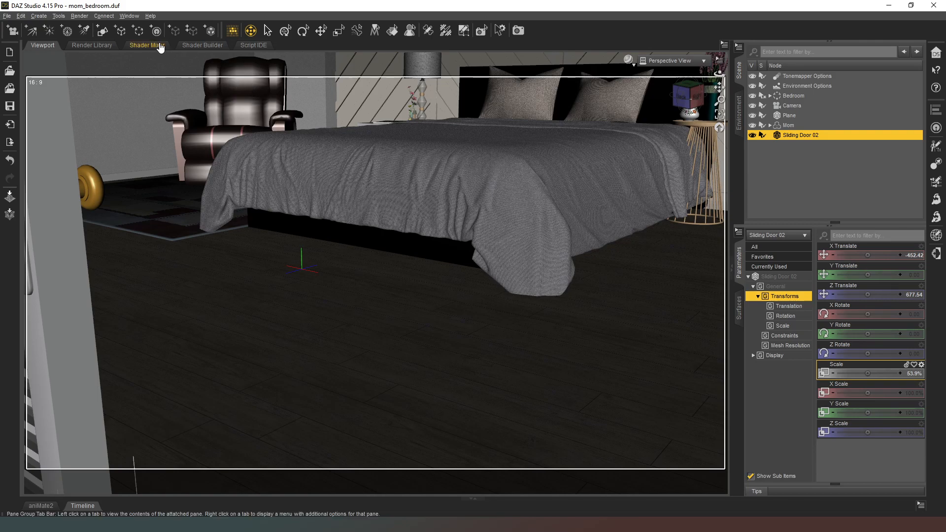
left_click_drag(719, 87, 718, 130)
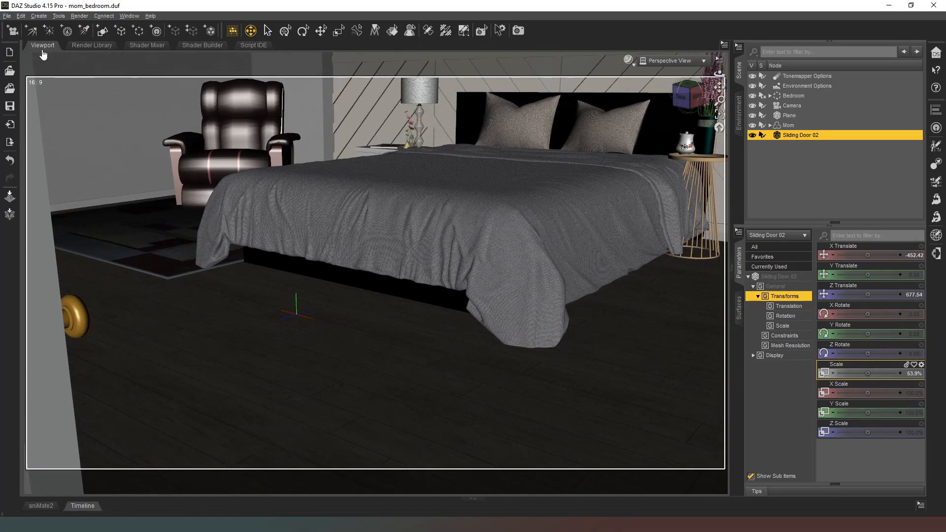
left_click(12, 31)
left_click(431, 311)
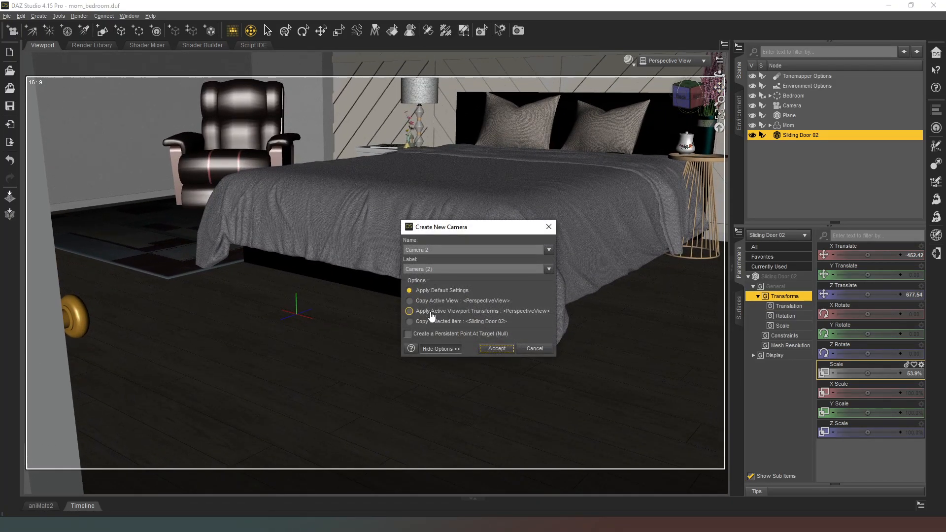
left_click(496, 348)
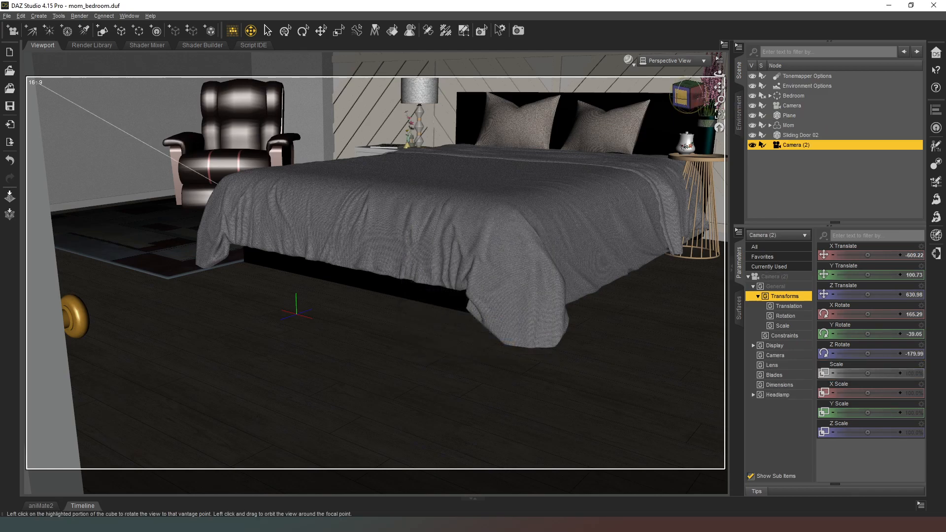
Rotate the sliding door to 35.40 on Y and move it to about X -489.60, Y 41.32, Z 703.97
left_click(687, 97)
mouse_move(686, 99)
left_mouse_down()
mouse_move(714, 94)
mouse_move(713, 105)
mouse_move(684, 99)
left_mouse_up()
left_click(686, 102)
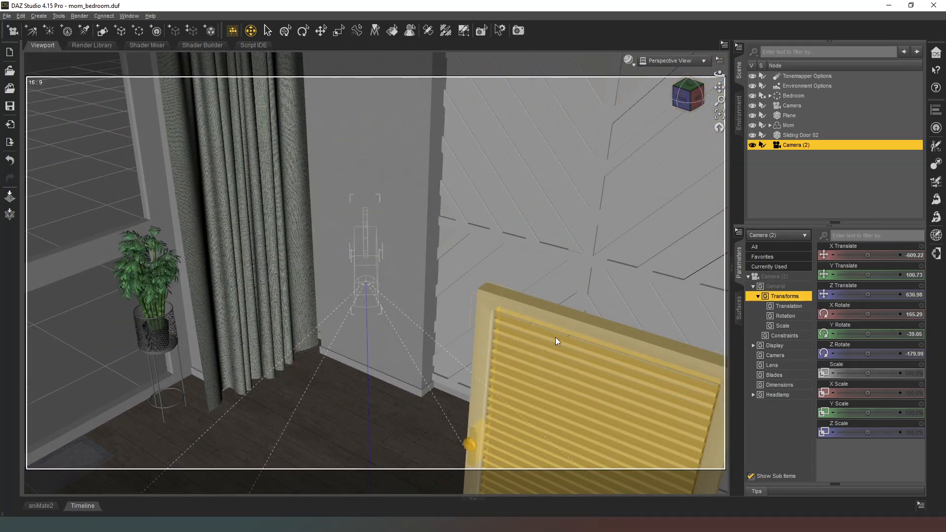
left_click(321, 30)
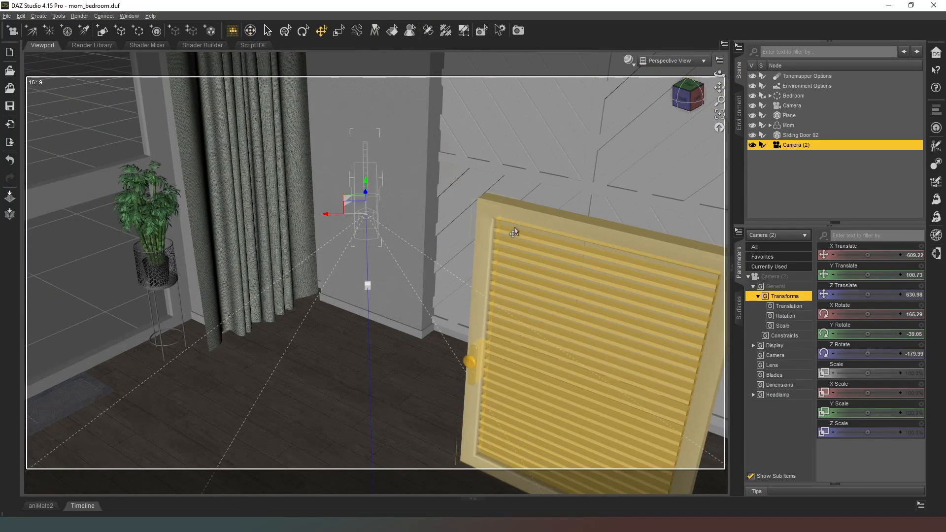
left_click(570, 264)
middle_click_drag(615, 355, 615, 252)
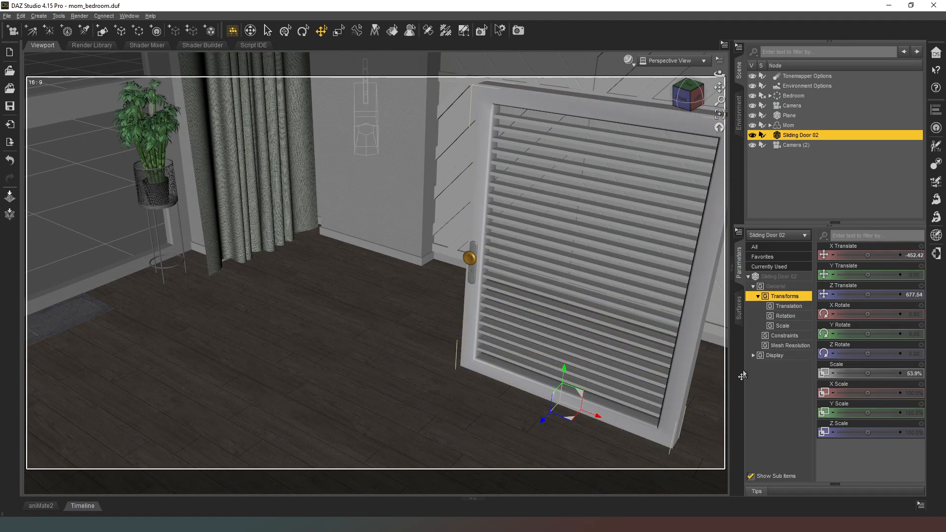
left_click_drag(867, 333, 881, 334)
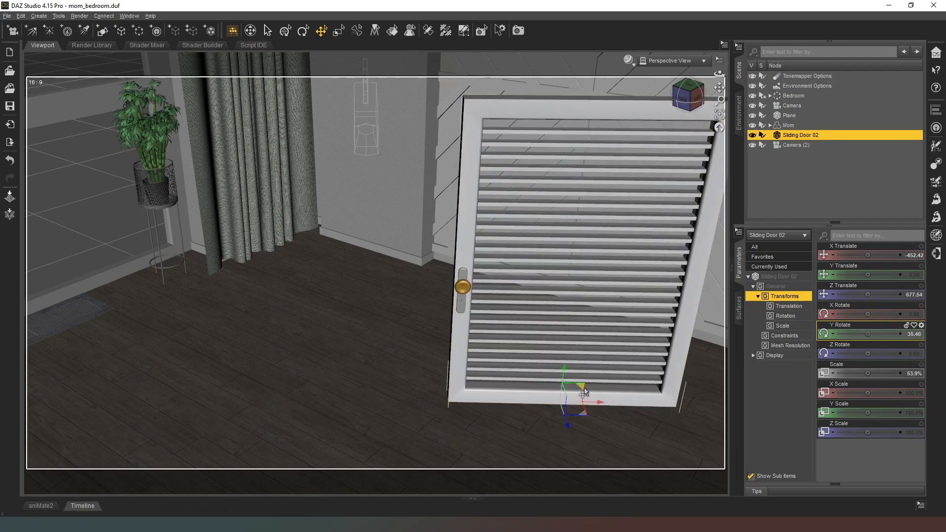
left_click_drag(584, 391, 485, 322)
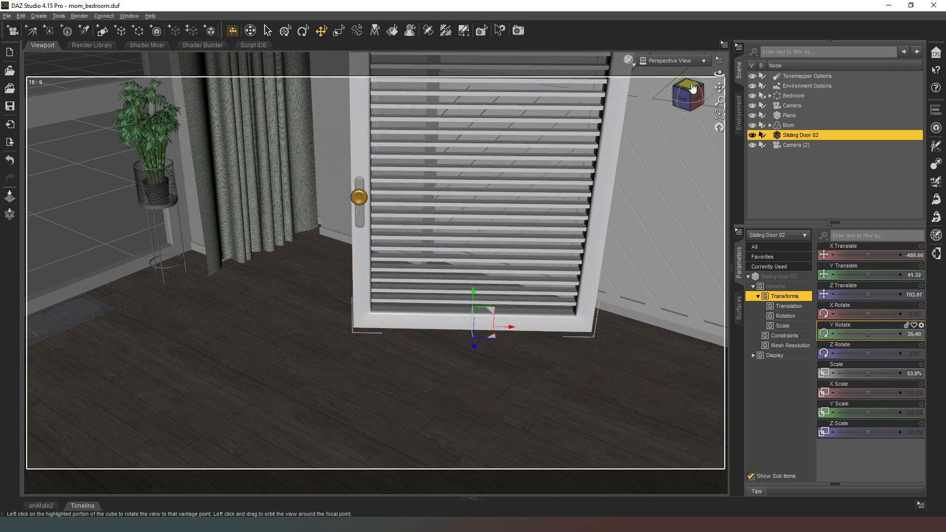
Looking through Camera (2), set the sliding door's Y rotation to 33.21 and its Y translation to 11.86
left_click(683, 62)
left_click(687, 157)
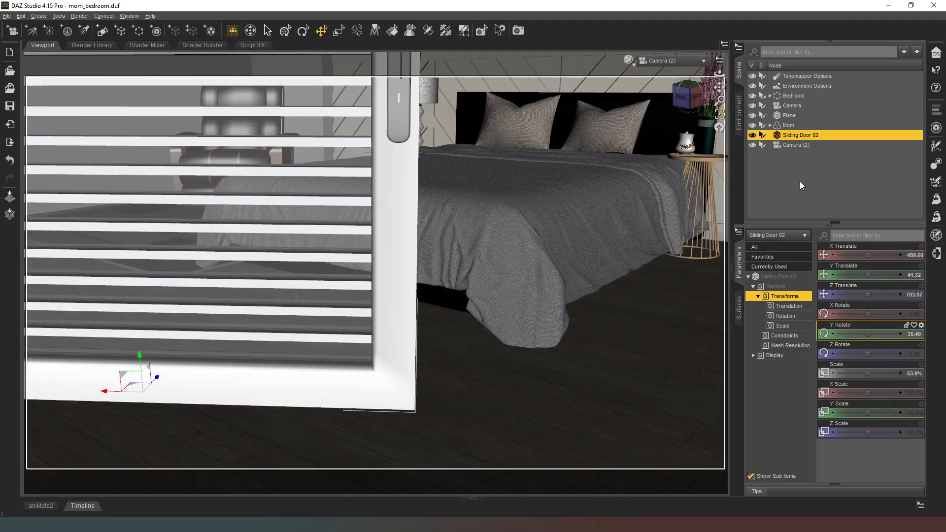
left_click_drag(869, 330, 863, 330)
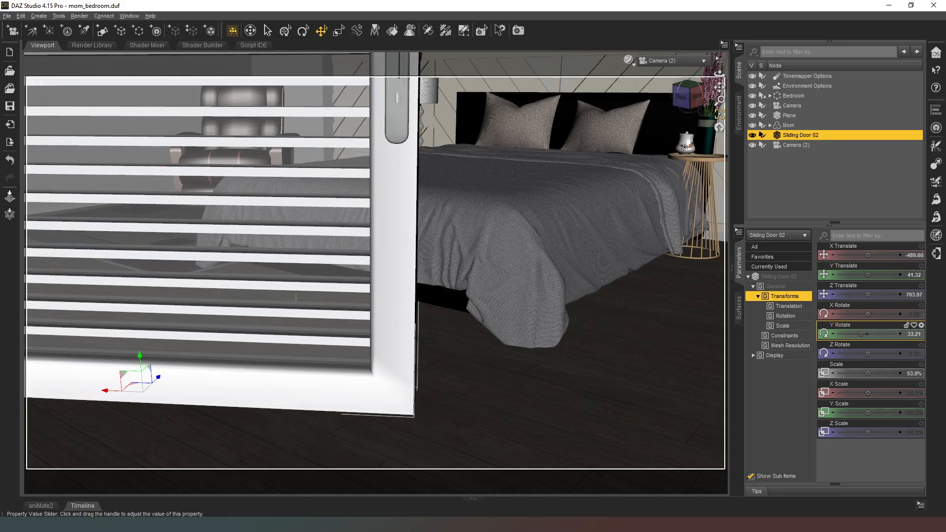
left_click_drag(865, 274, 851, 274)
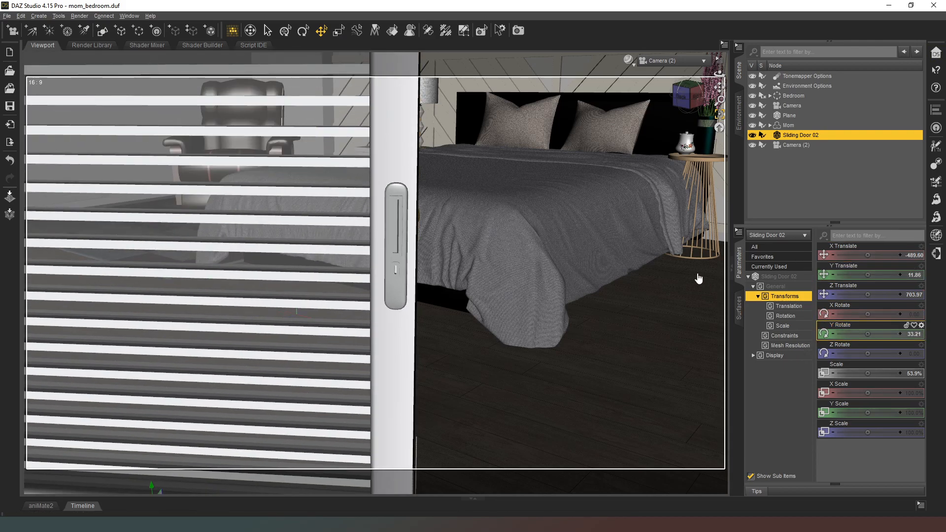
Move the sliding door closer to Camera (2), to about X -545.48, Z 644.73, and check the framing through that camera
left_click(678, 60)
left_click(675, 80)
left_click_drag(685, 93, 721, 124)
left_click_drag(421, 285, 281, 247)
left_click(681, 61)
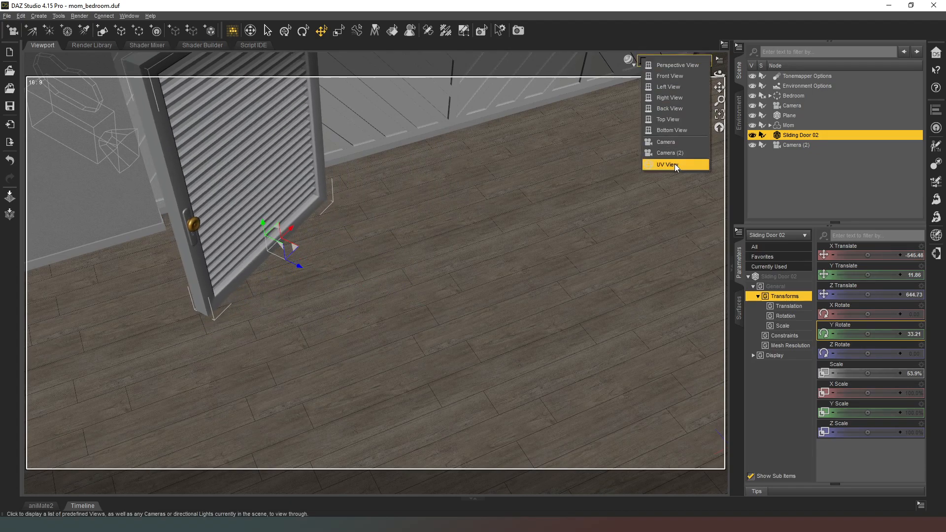
left_click(678, 155)
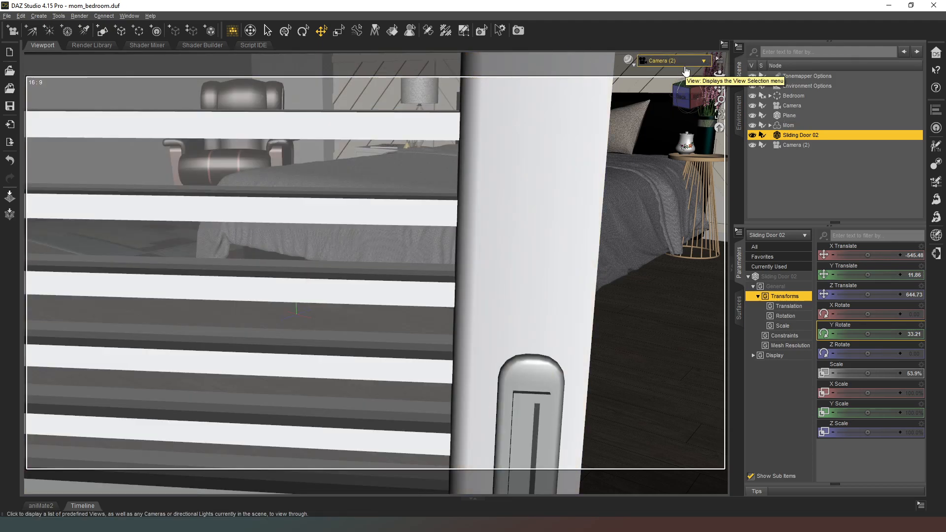
Return to the Perspective View and duplicate the Sliding Door 02 node
left_click(673, 61)
left_click(681, 73)
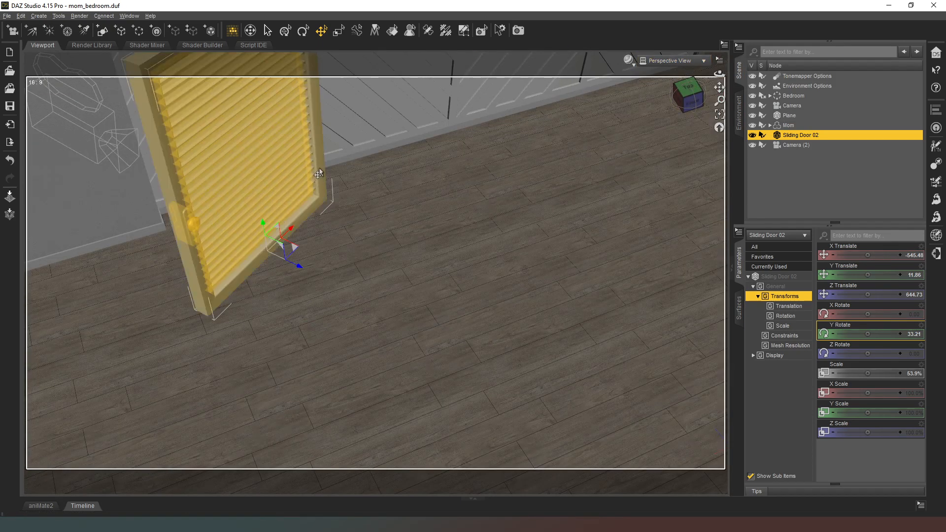
left_click(21, 15)
mouse_move(72, 93)
mouse_move(73, 73)
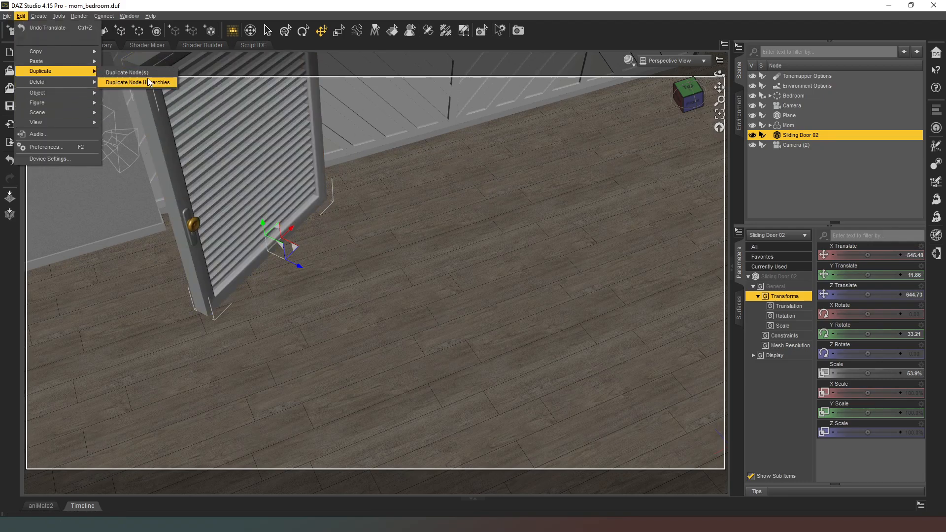
left_click(152, 75)
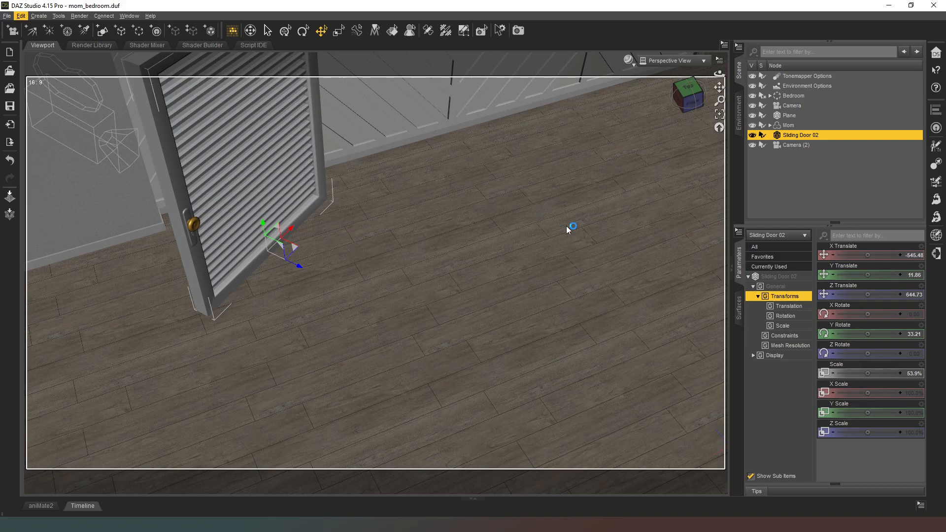
Try Y rotations of 21 and 210 on the original sliding door
left_click(913, 334)
type("21")
key("Return")
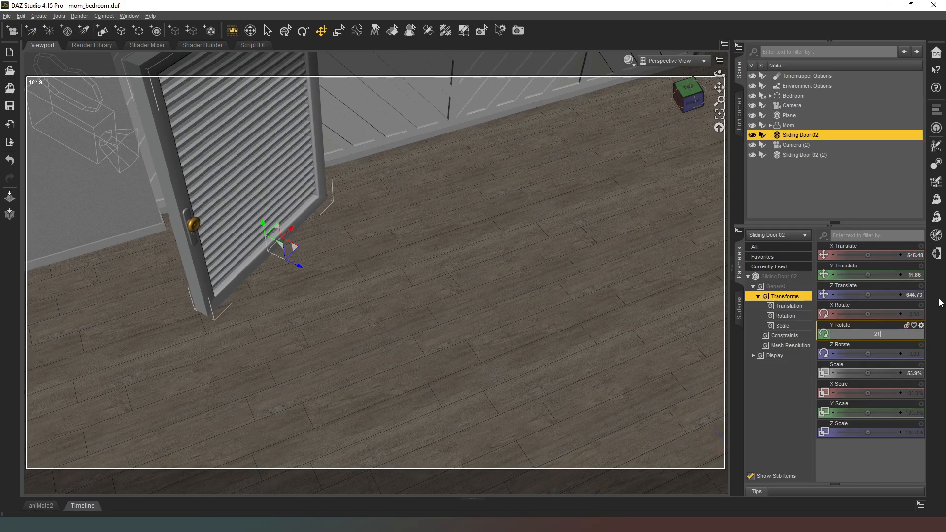
left_click(906, 333)
type("210")
key("Return")
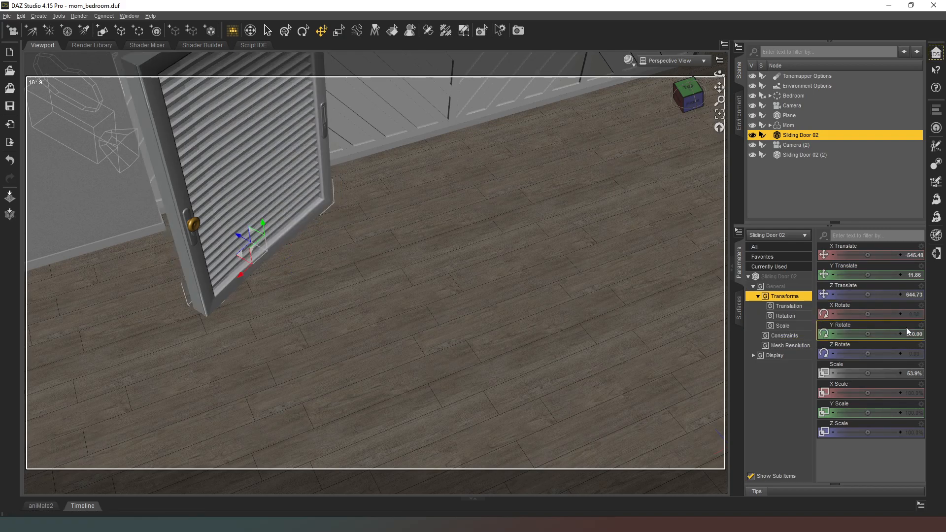
Place the original sliding door beside its duplicate at about X -645.16, Z 699.38 with a Y rotation of 33
left_click_drag(239, 256, 70, 403)
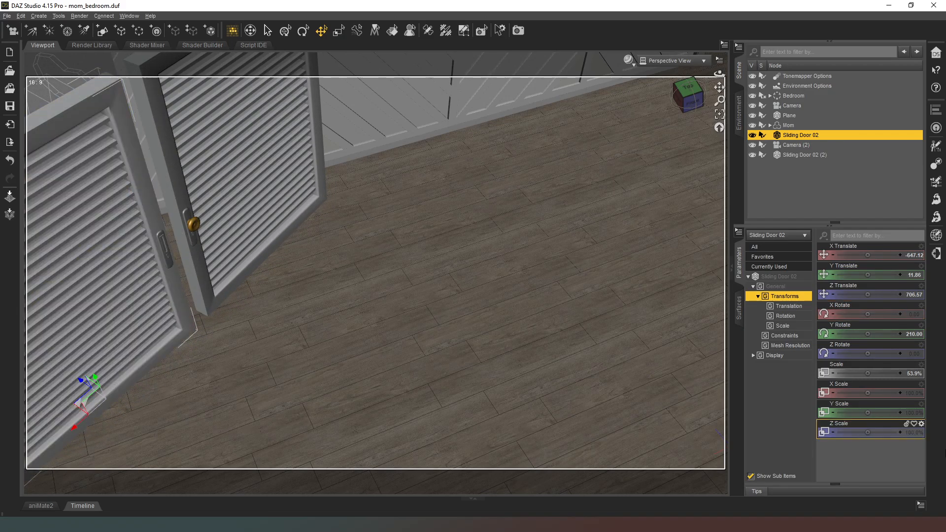
left_click(915, 333)
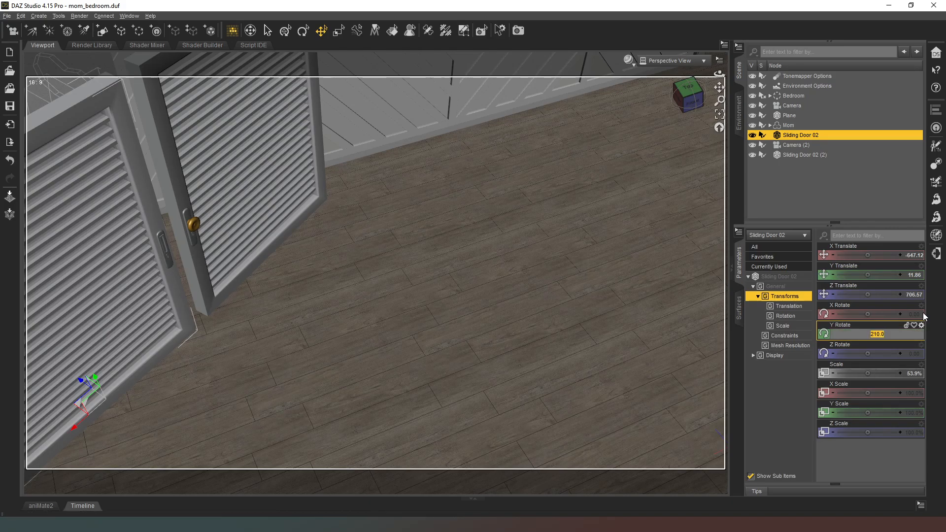
type("33")
key("Return")
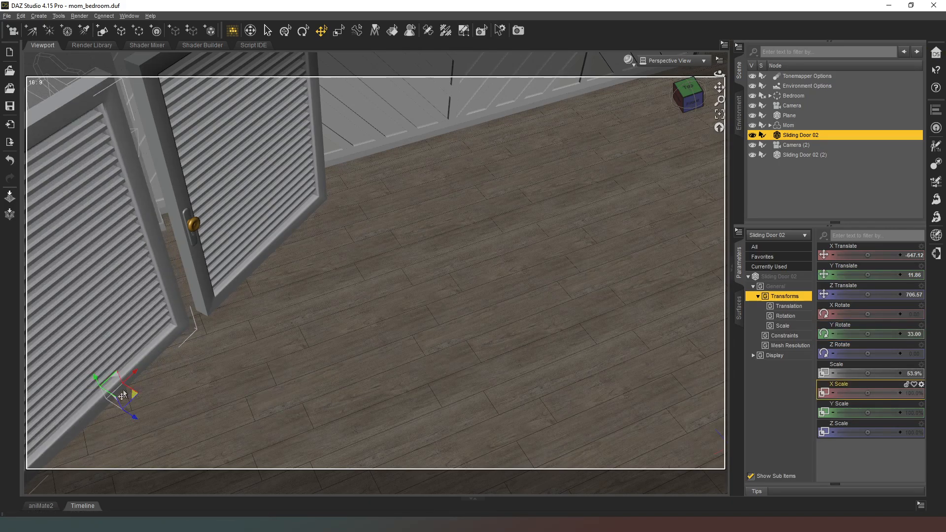
mouse_move(131, 398)
left_mouse_down()
mouse_move(140, 395)
mouse_move(131, 385)
left_mouse_up()
left_click_drag(691, 96, 693, 93)
Look through Camera (2) and reframe it so the gap between the two sliding doors sits closer to the centre
left_click(689, 61)
left_click(689, 156)
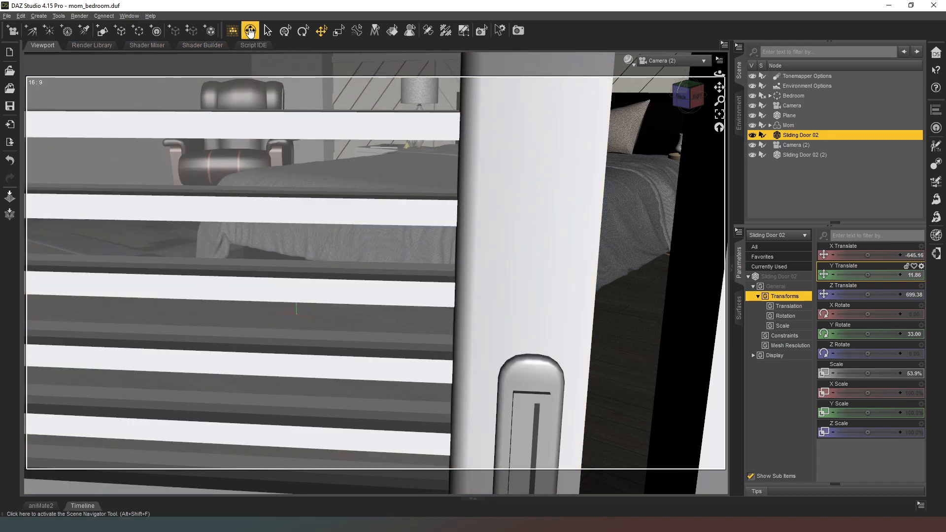
left_click(251, 32)
left_click_drag(514, 387, 416, 364)
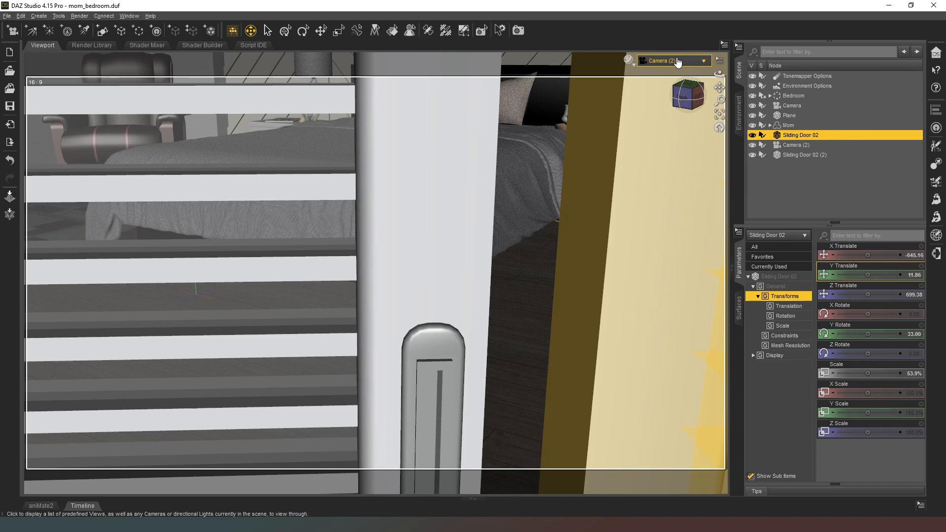
Return to the Perspective View and create a 1 m cube primitive at the world center
left_click(681, 61)
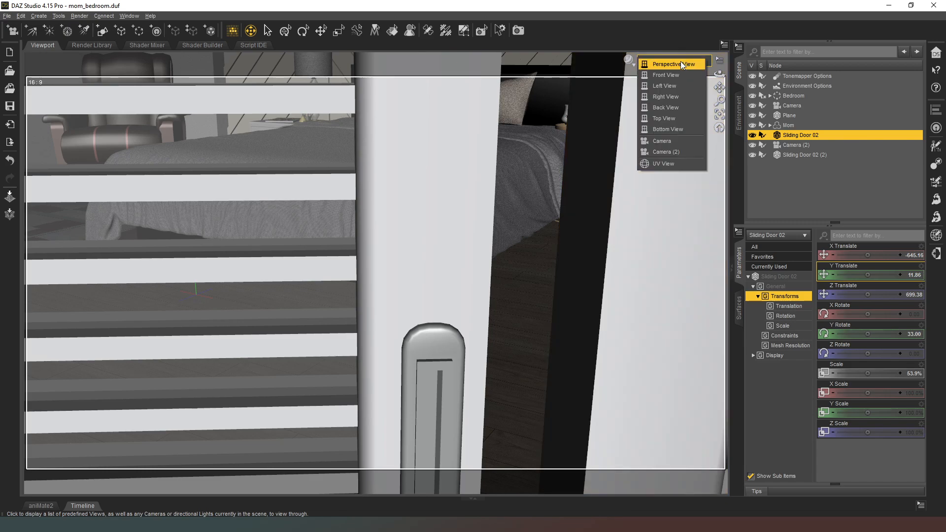
left_click(679, 62)
left_click(692, 86)
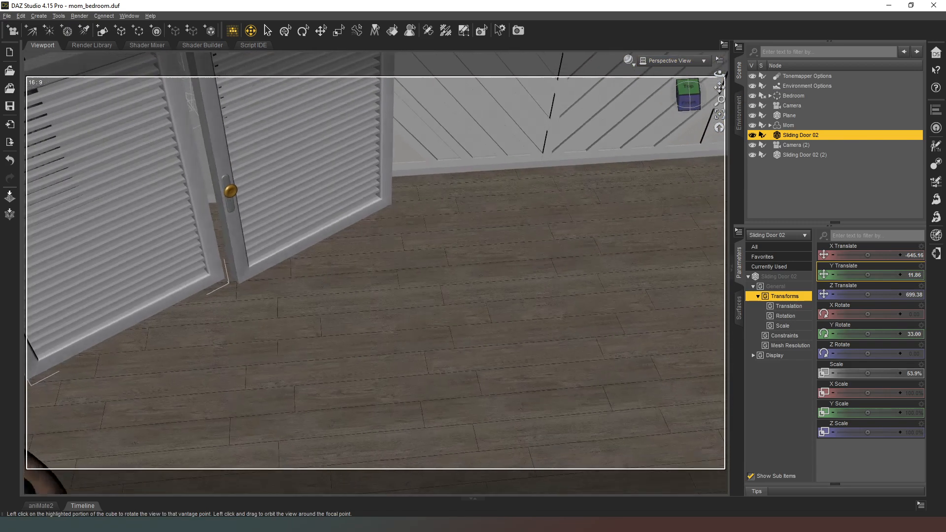
scroll(516, 130, "down", 4)
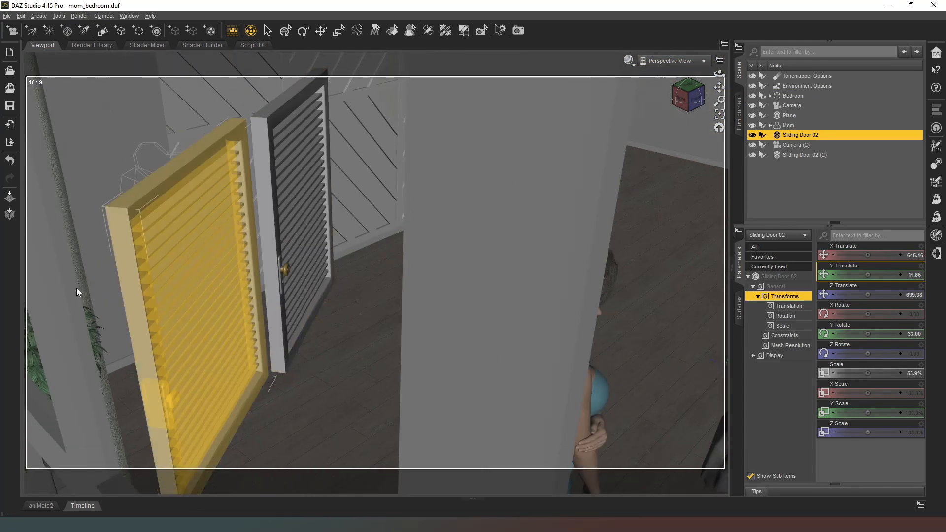
left_click(688, 93)
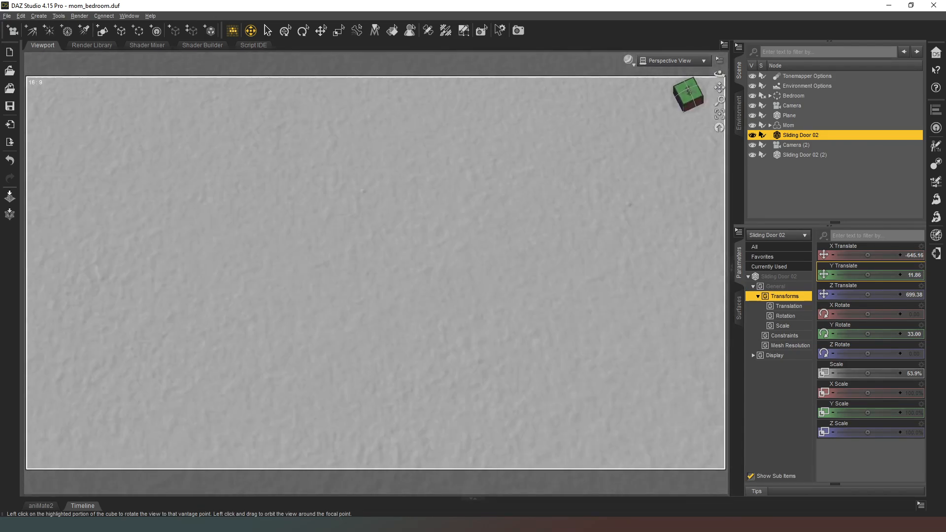
left_click_drag(689, 93, 678, 79)
scroll(675, 107, "down", 2)
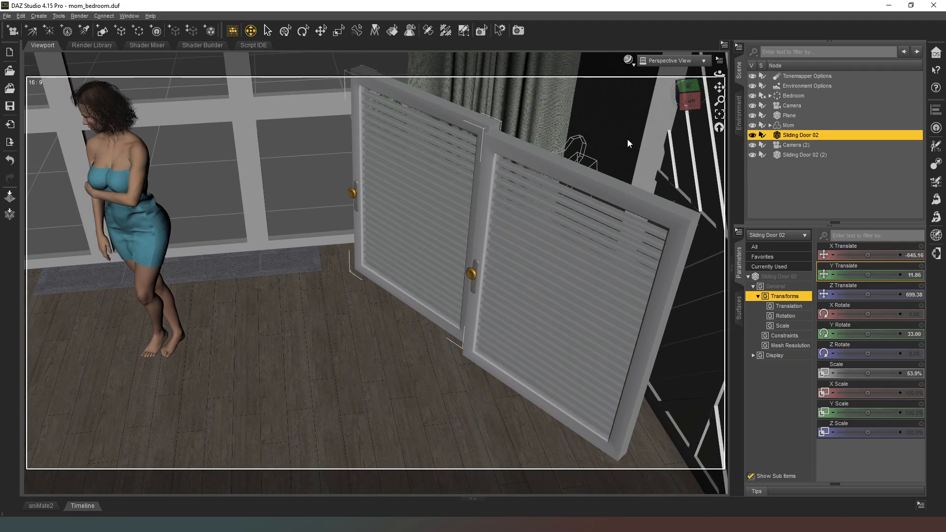
middle_click_drag(666, 145, 617, 155)
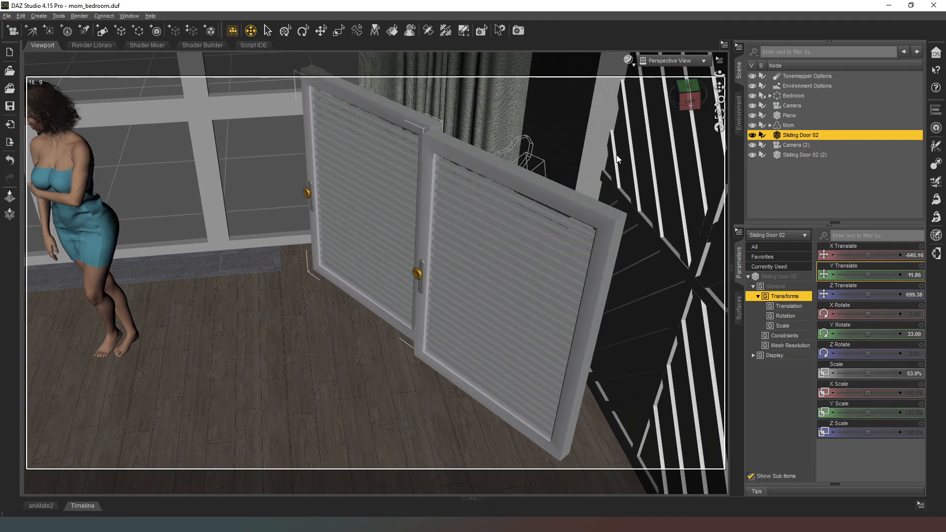
left_click(102, 32)
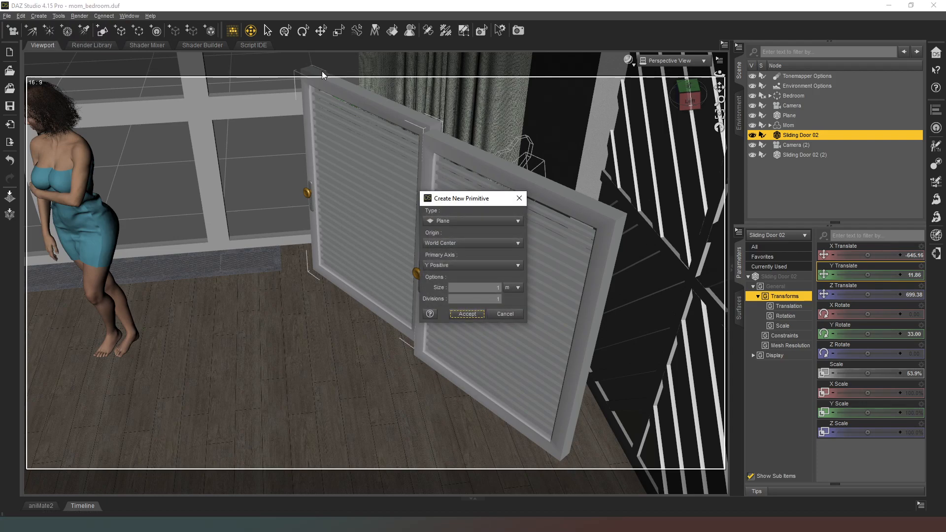
left_click(468, 221)
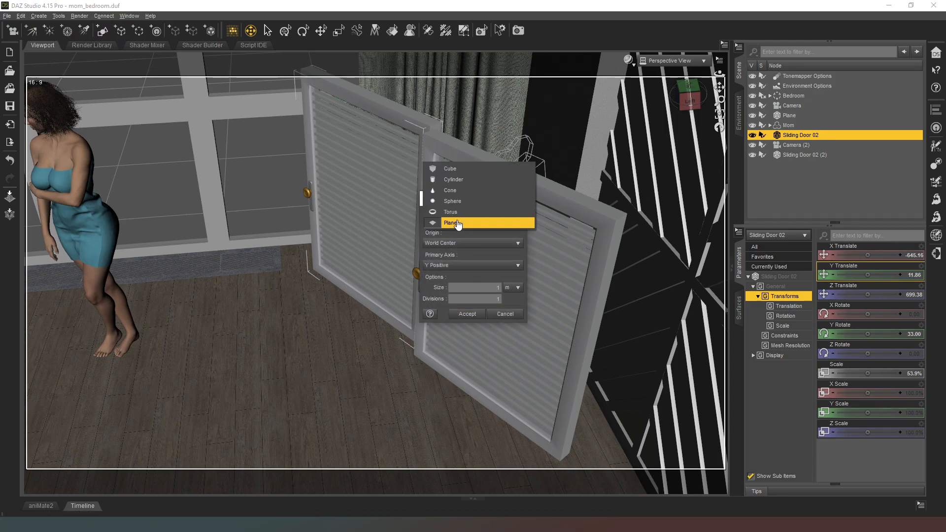
left_click(480, 173)
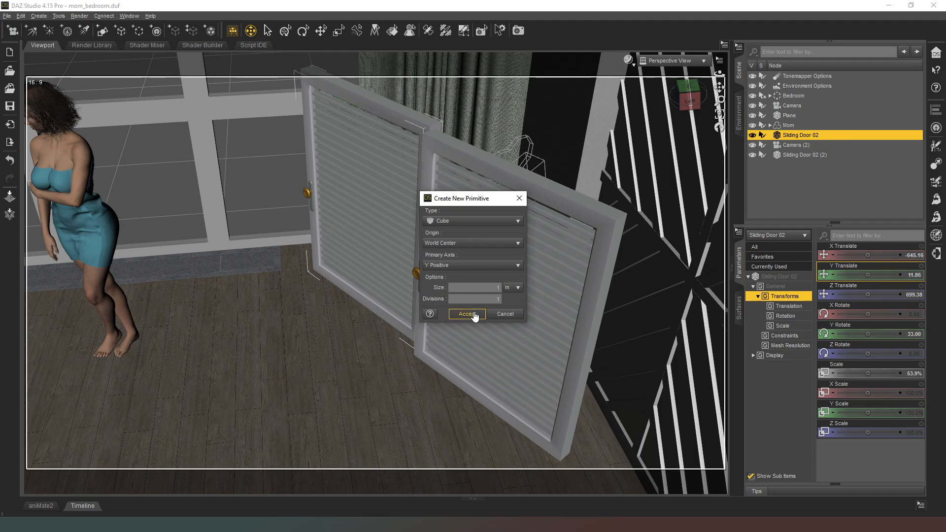
key("Return")
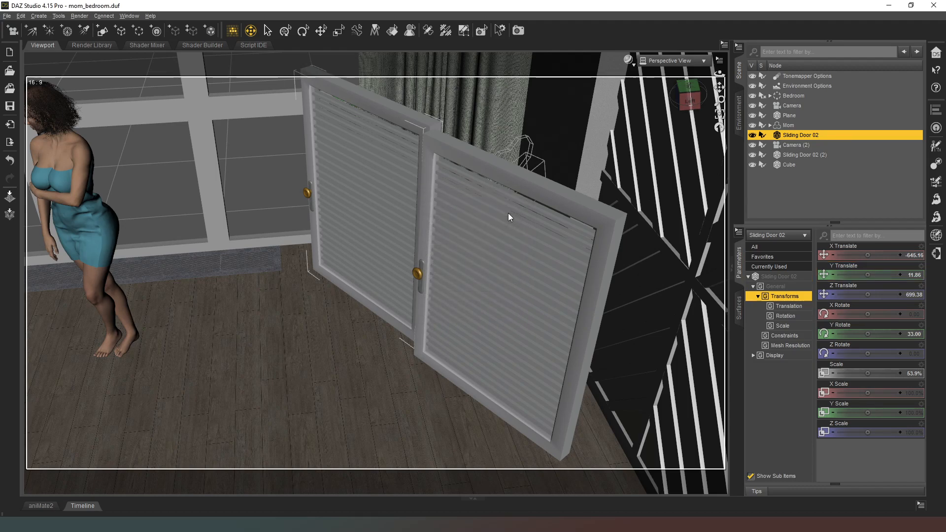
Copy the transforms of Sliding Door 02 (2) onto the cube so it sits at that door
left_click(798, 164)
left_click(795, 147)
left_click(798, 155)
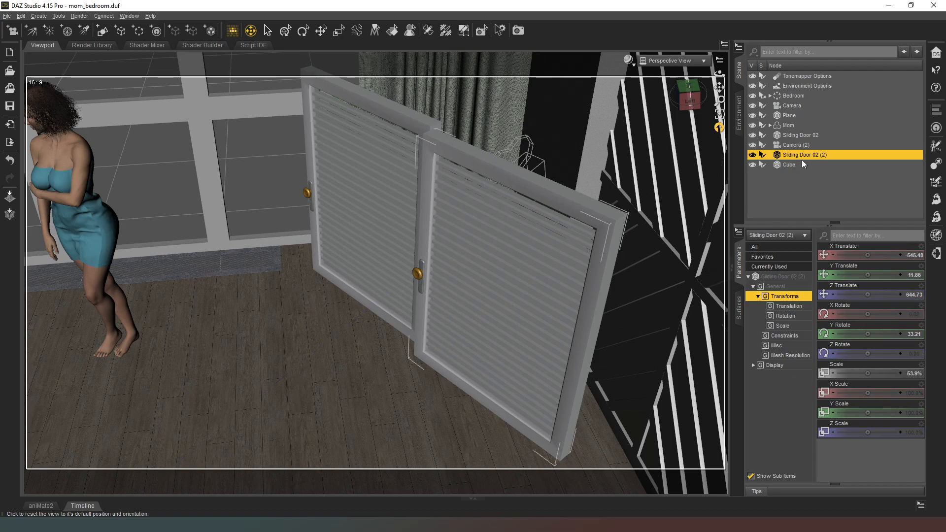
left_click(787, 164)
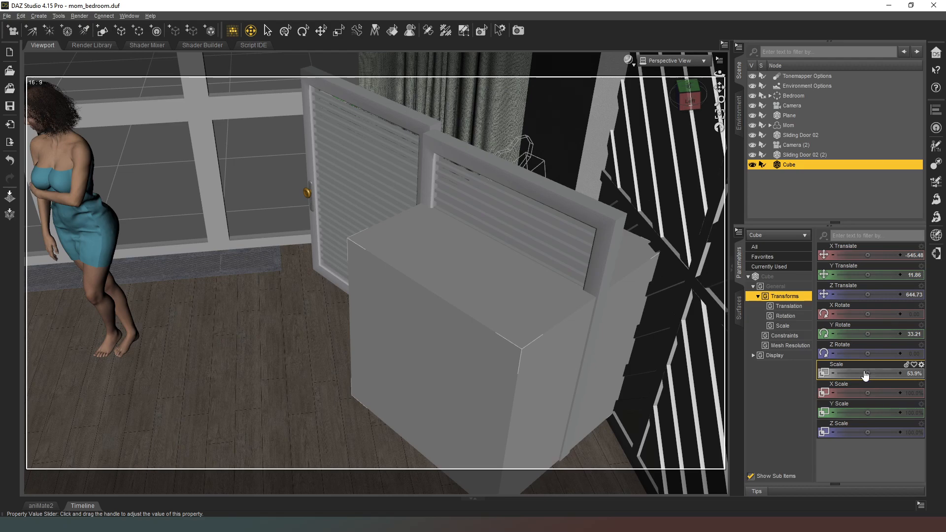
Move the cube behind the doors to about X -643.76, Z 608.11 and enlarge its scale to about 89.1%
left_click_drag(866, 370, 882, 371)
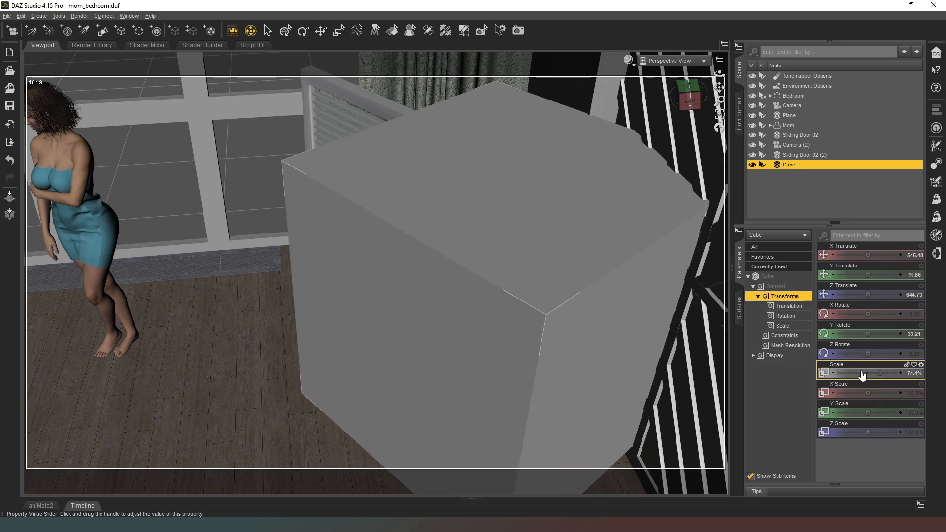
left_click(321, 30)
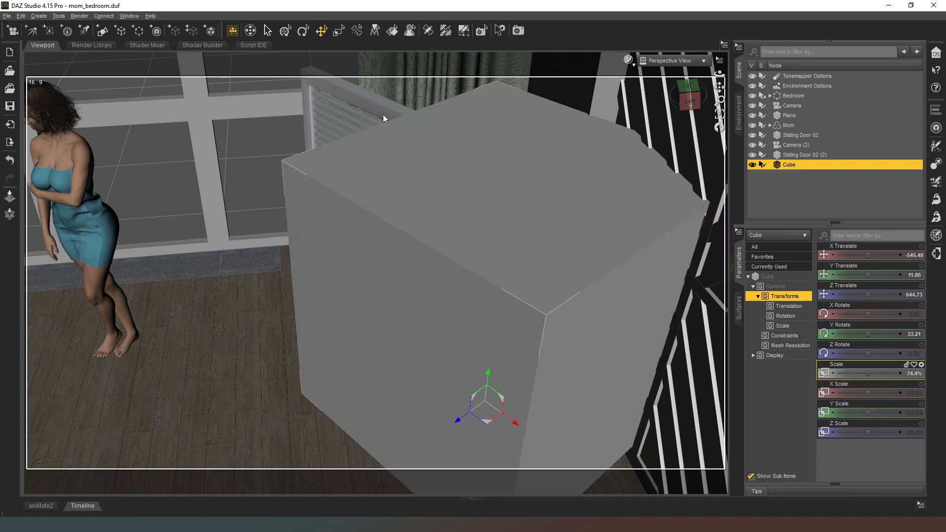
left_click_drag(483, 427, 494, 306)
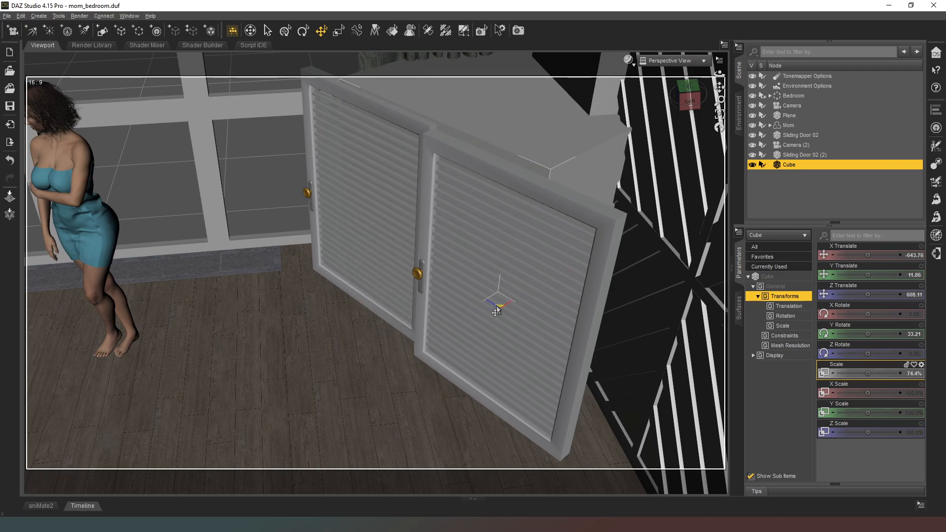
left_click_drag(865, 373, 877, 373)
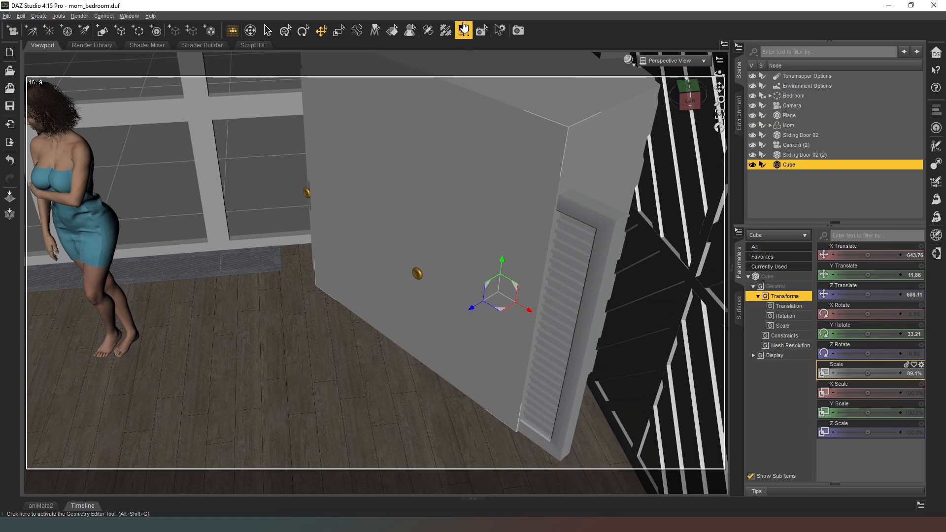
Delete the cube's polygon facing the doors with the Geometry Editor and lower the cube to about Y -17.41
left_click(467, 40)
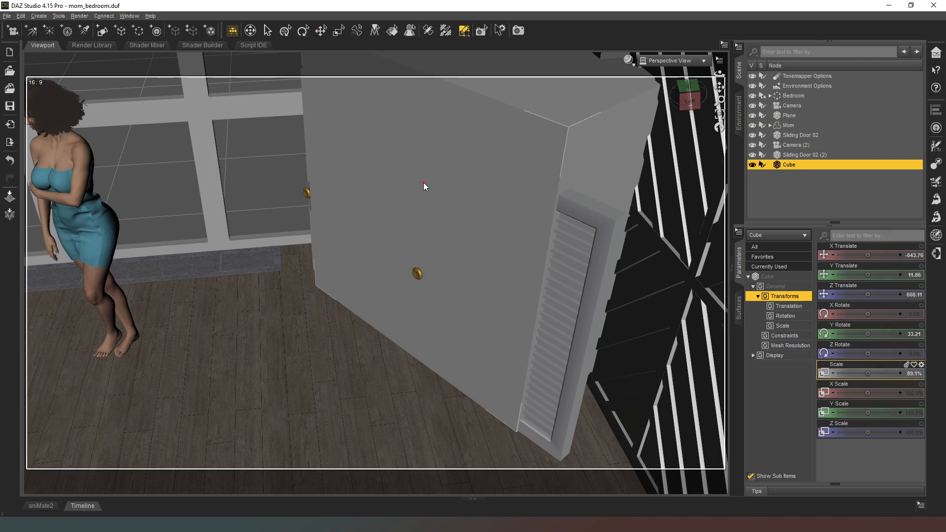
right_click(418, 150)
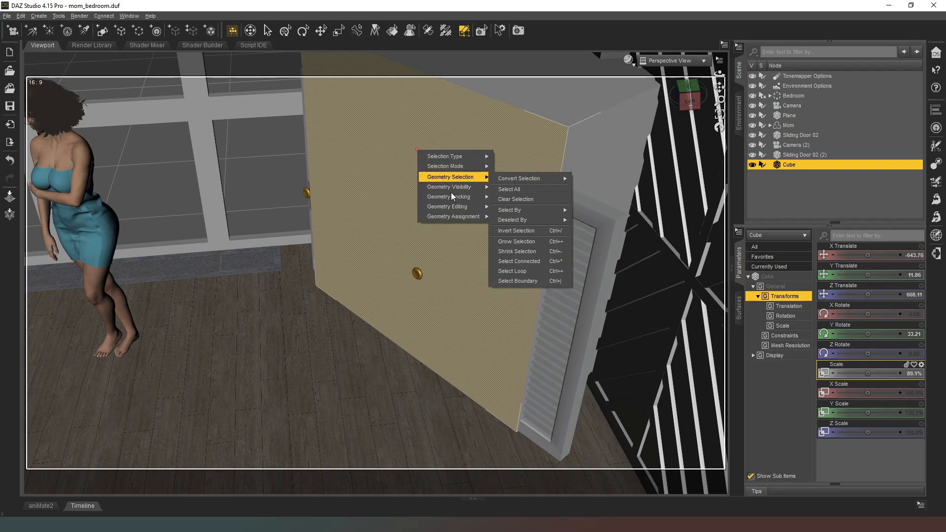
mouse_move(459, 207)
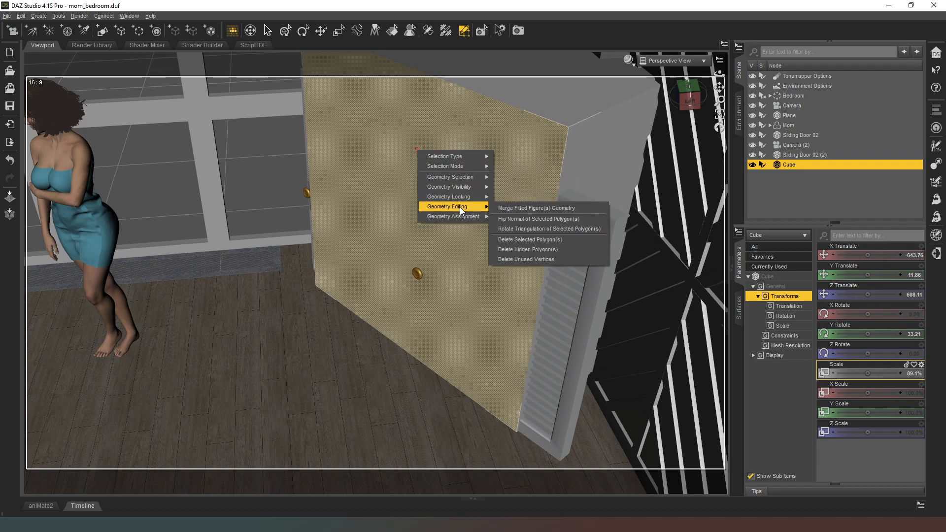
left_click(543, 240)
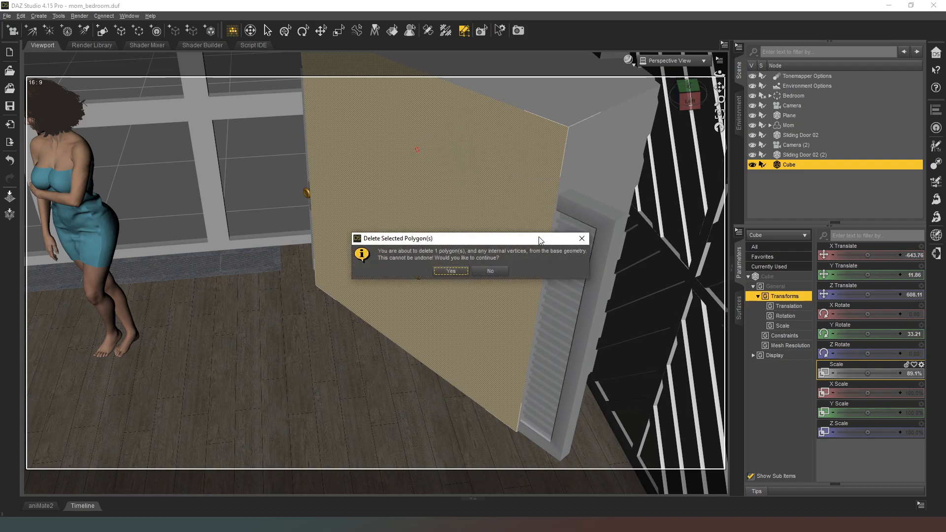
left_click(459, 274)
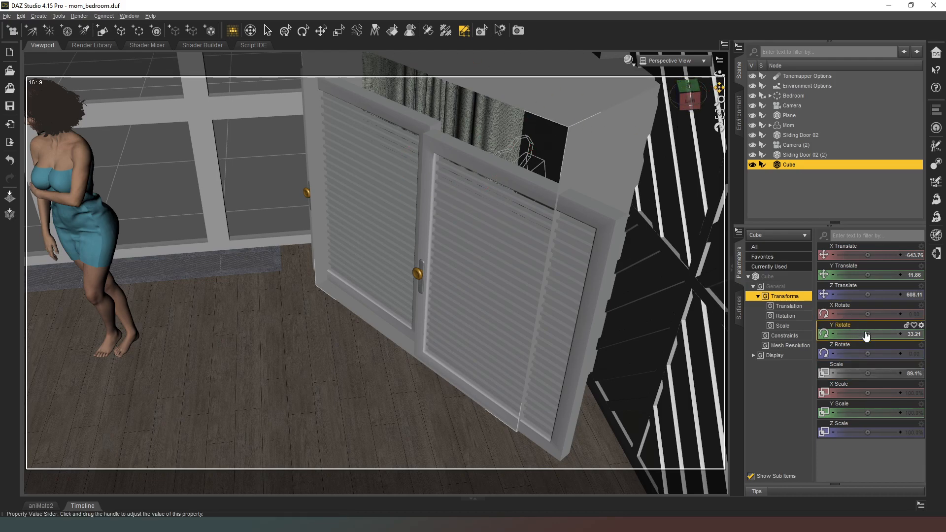
left_click_drag(870, 274, 855, 274)
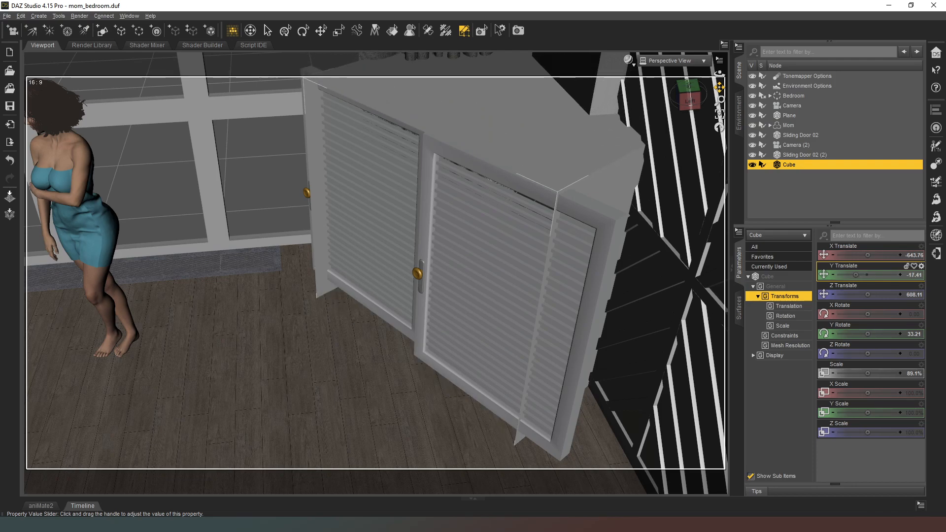
Preview the closet shot through Camera (2) in the NVIDIA Iray draw style
left_click(684, 60)
left_click(681, 151)
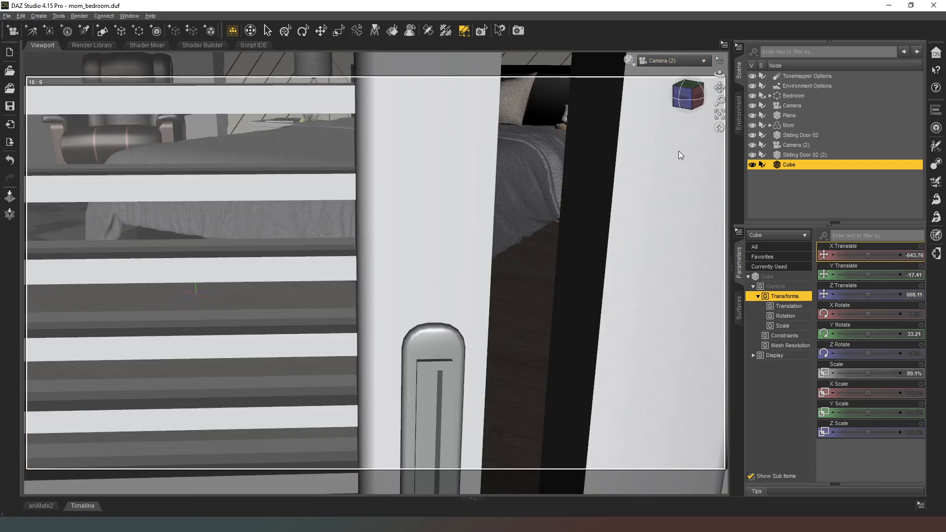
left_click(631, 62)
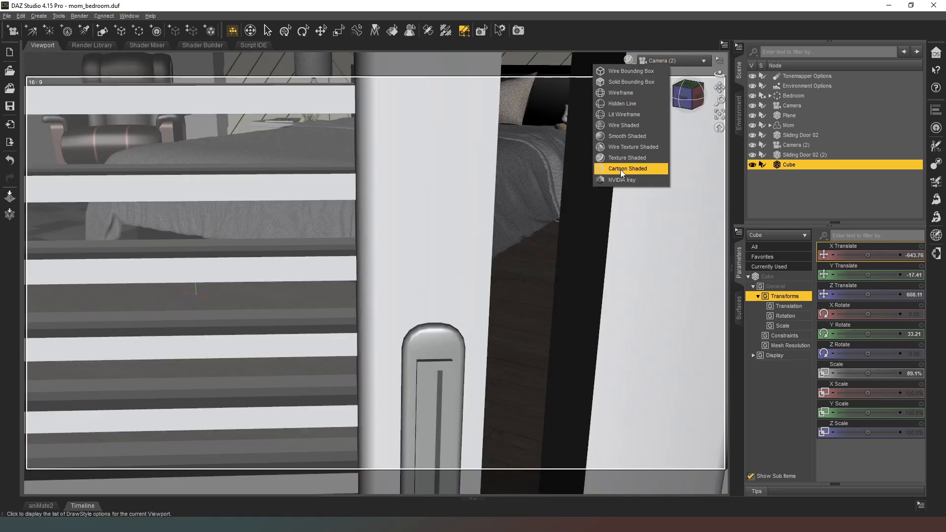
left_click(622, 182)
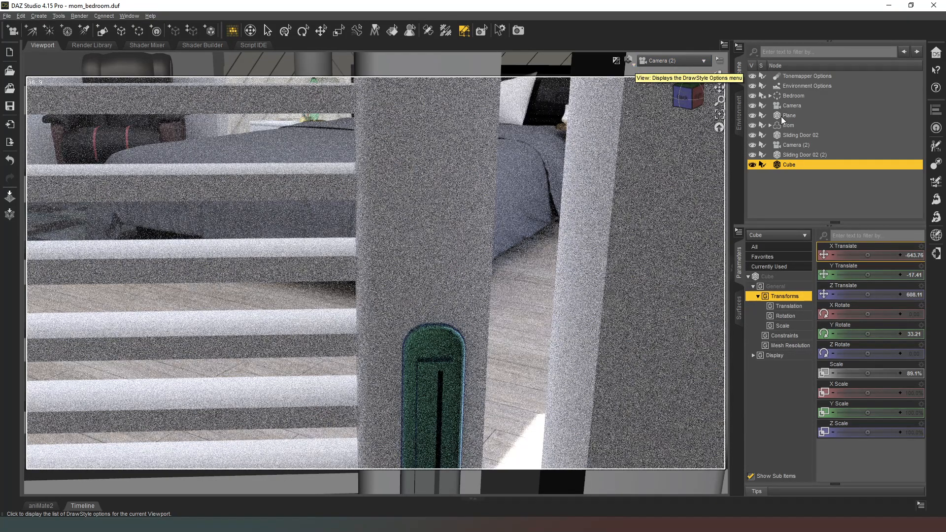
Turn on depth of field for Camera (2) and set its F/Stop to 32
left_click(794, 146)
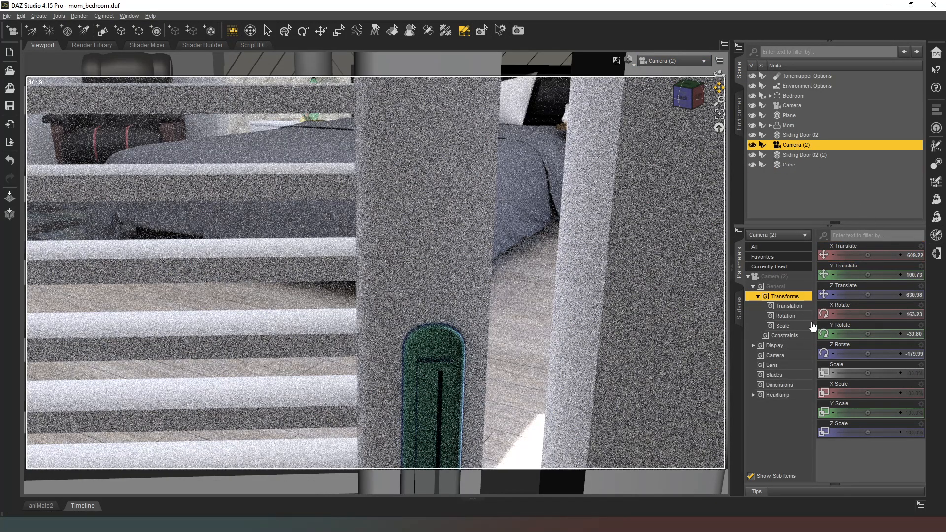
left_click(788, 357)
left_click(879, 310)
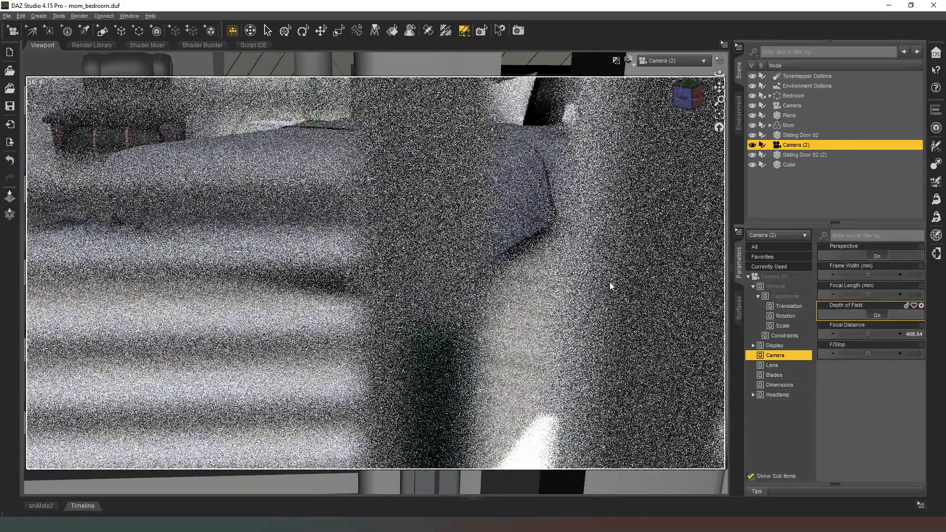
left_click(914, 355)
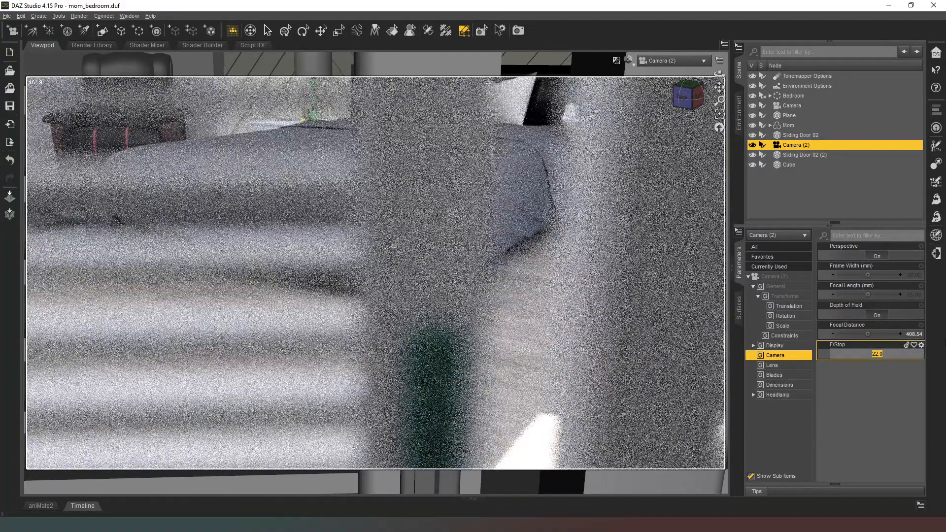
type("32")
key("Return")
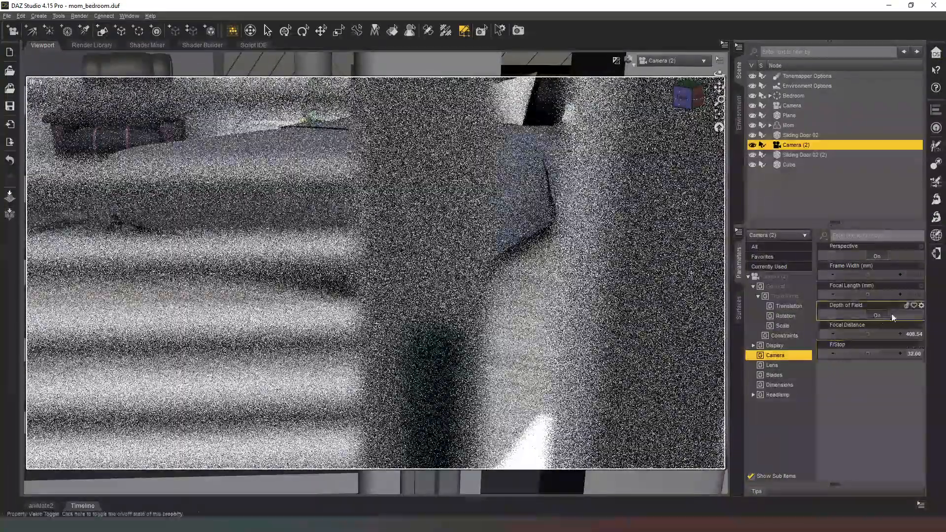
Set the focal distance of Camera (2) to 300
left_click(914, 334)
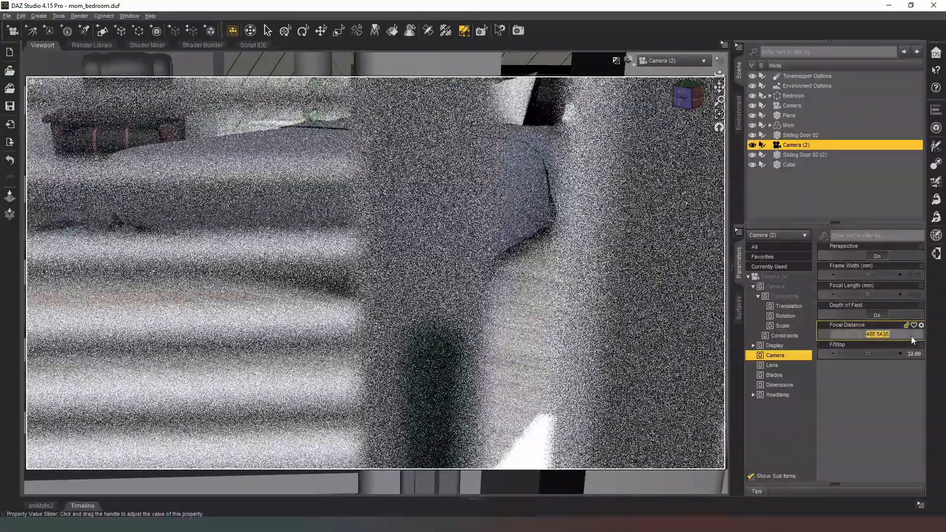
type("30")
key("Return")
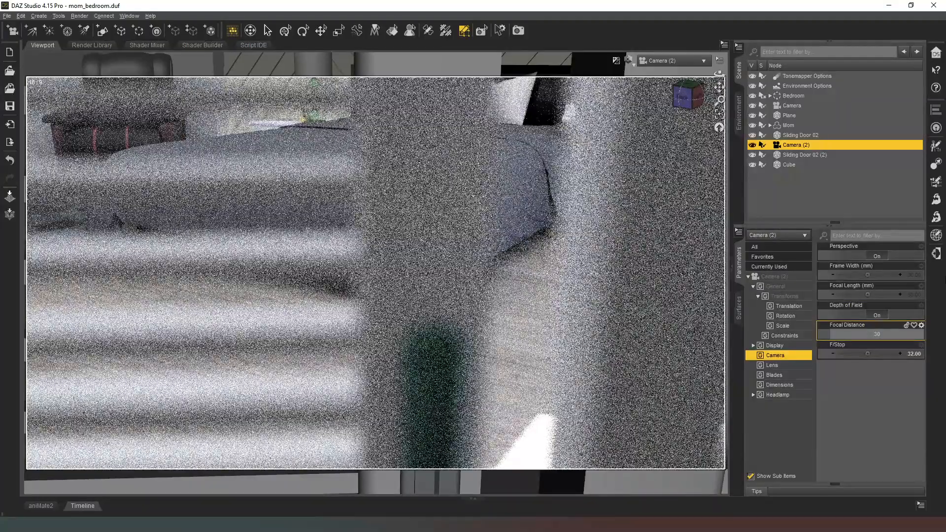
type("0")
key("Return")
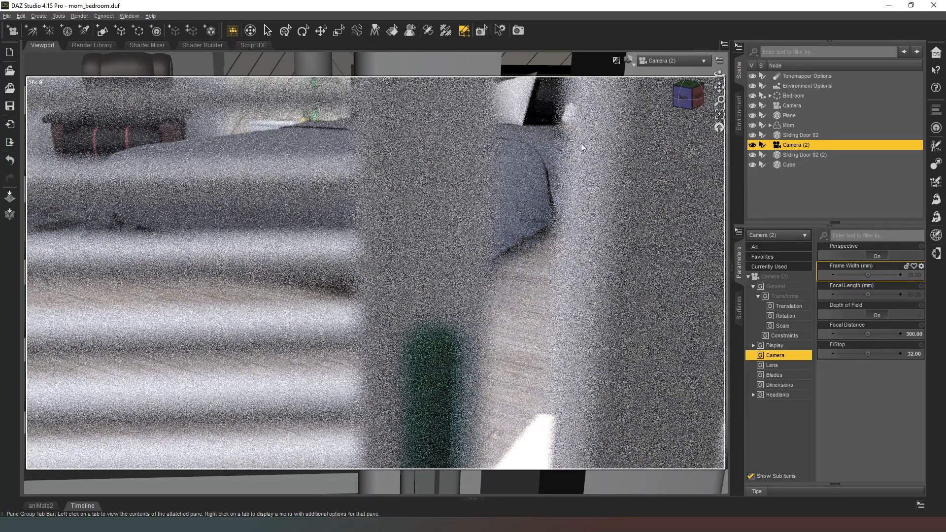
left_click(250, 30)
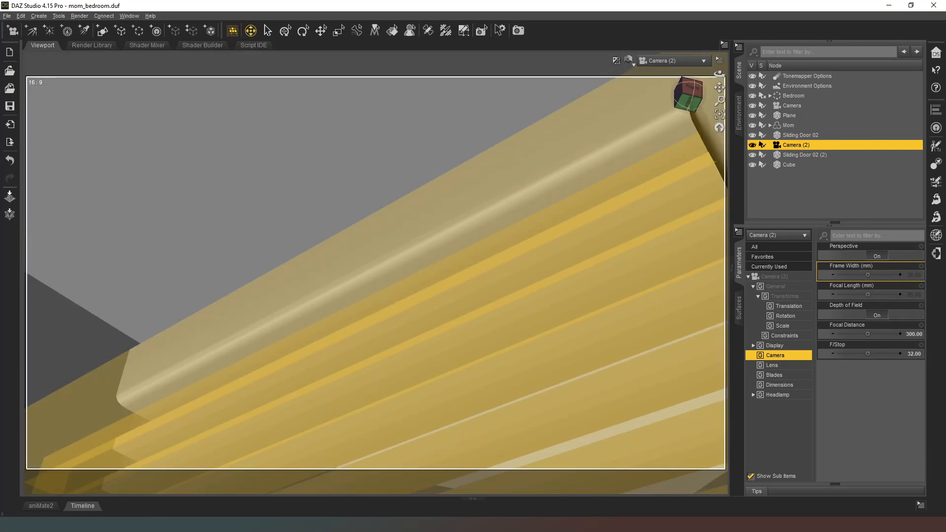
Reframe Camera (2) to look at Mom through the closet doors, and return the viewport from the Iray preview to the shaded draw style
left_click_drag(719, 74, 658, 74)
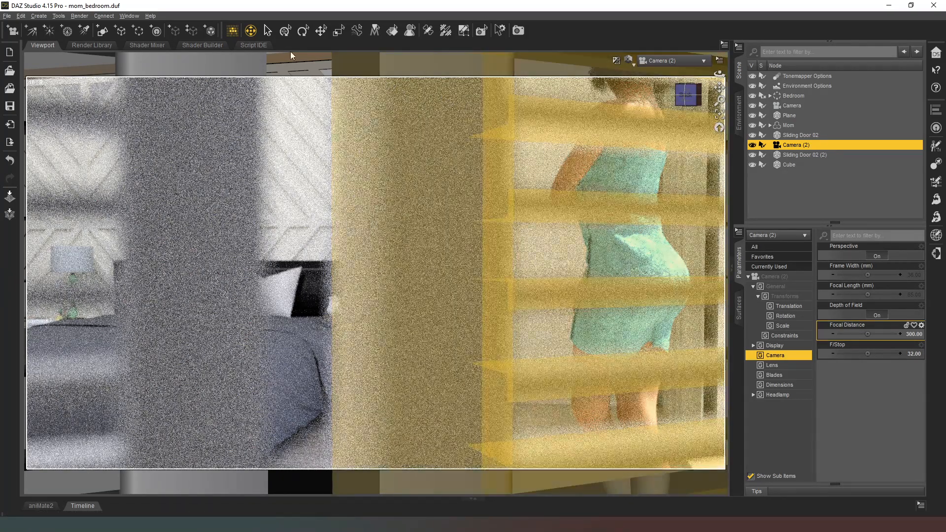
left_click(626, 61)
left_click(632, 150)
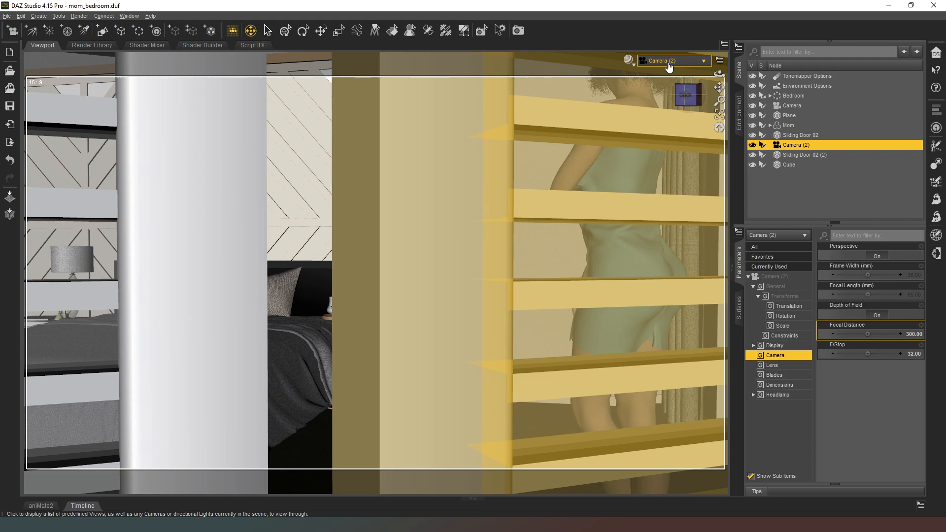
In the Perspective View, move Mom near the closet doors to about X -478, Z 770 and set her Y Rotate to about -20
left_click(669, 61)
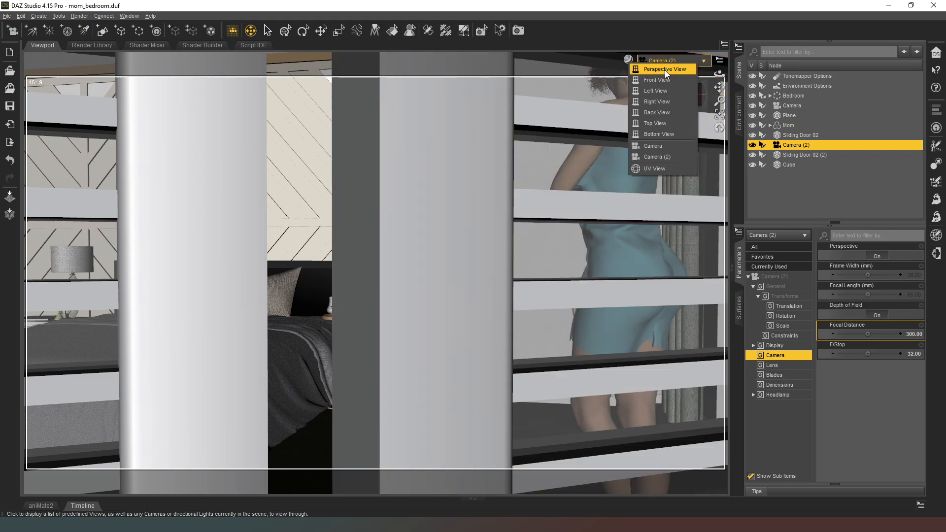
left_click(664, 70)
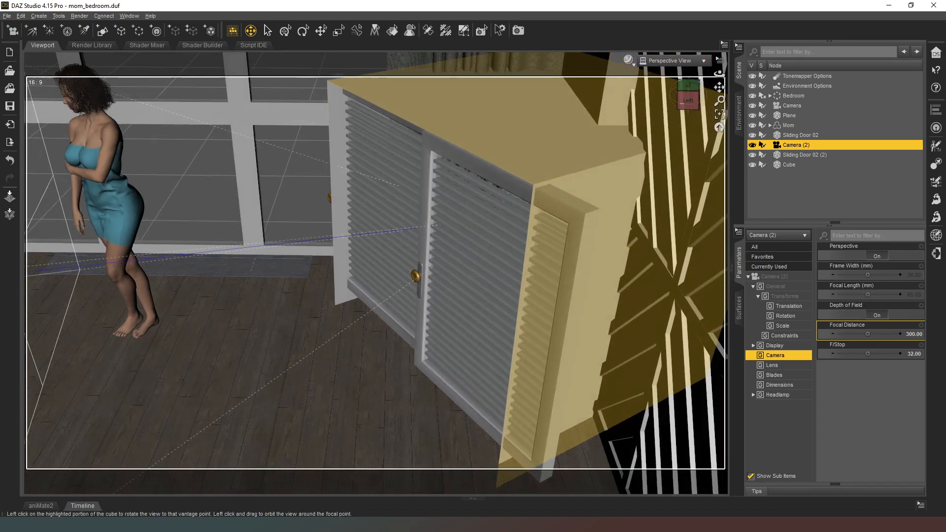
left_click_drag(688, 98, 370, 229)
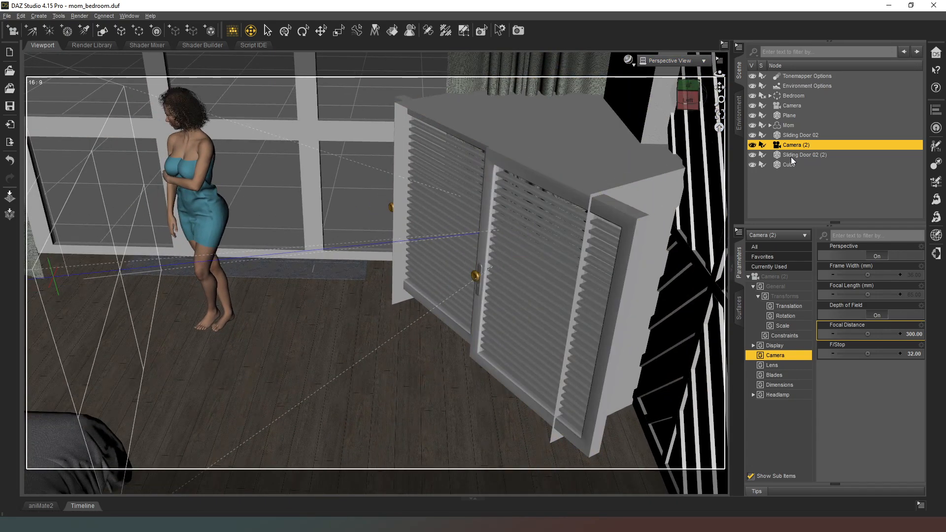
left_click(789, 126)
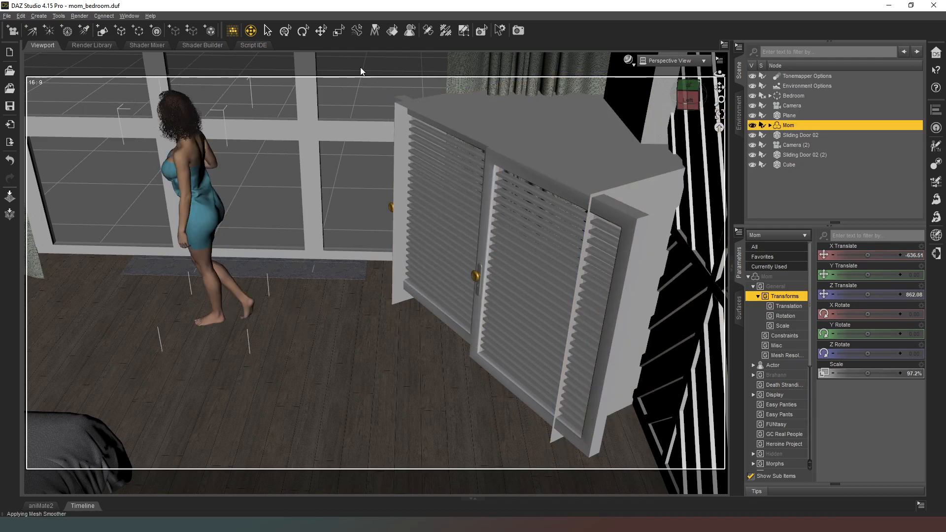
left_click(321, 30)
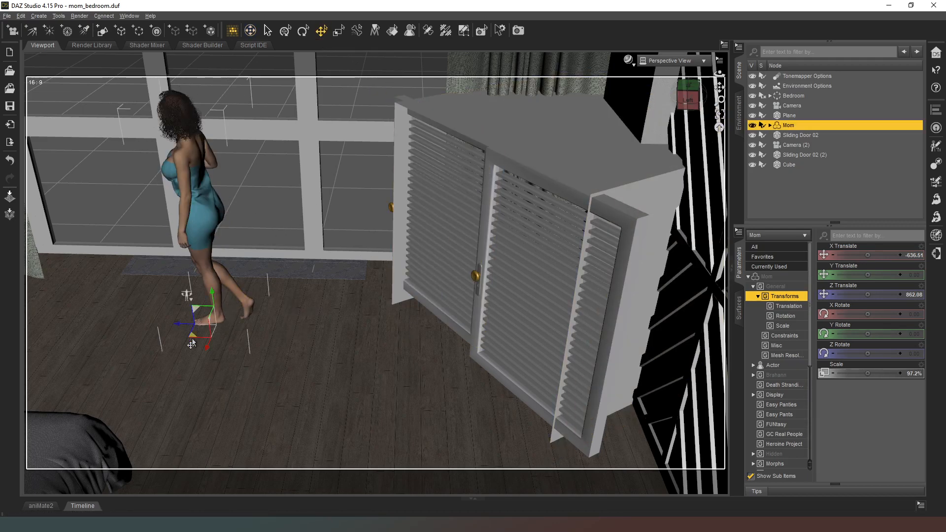
left_click_drag(193, 341, 294, 485)
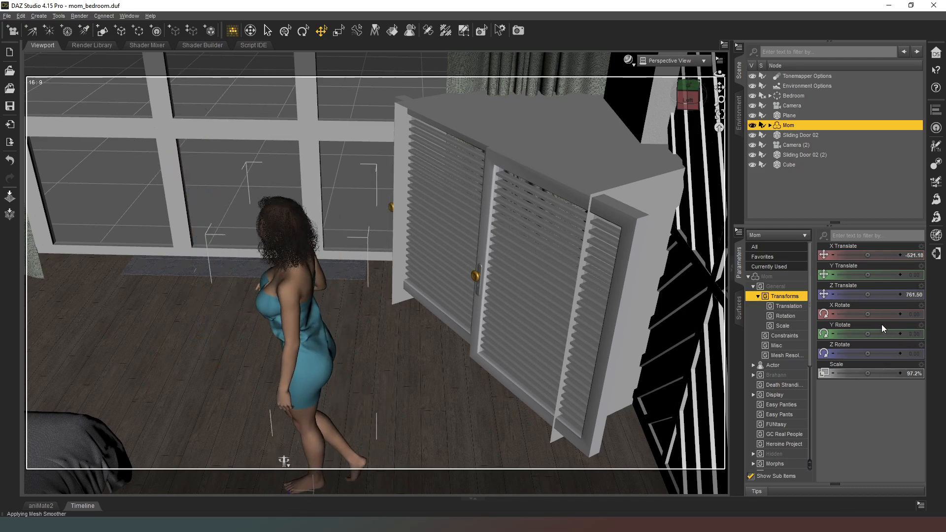
left_click_drag(867, 334, 855, 333)
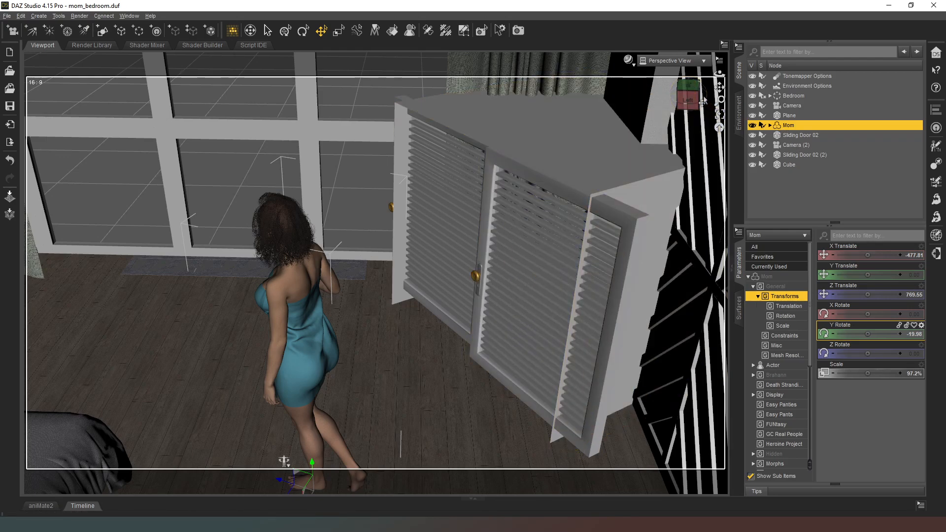
mouse_move(690, 100)
left_mouse_down()
mouse_move(676, 100)
mouse_move(680, 89)
mouse_move(711, 90)
mouse_move(663, 90)
mouse_move(687, 96)
left_mouse_up()
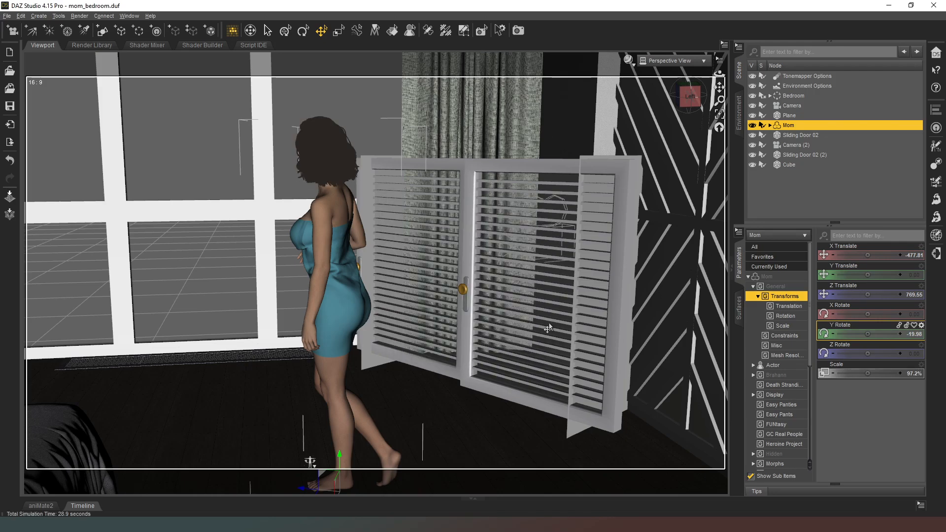
left_click_drag(699, 106, 657, 82)
Reframe Camera (2) on Mom through the louvers and shift Sliding Door 02 (2) to about X Translate -547.67
left_click(670, 60)
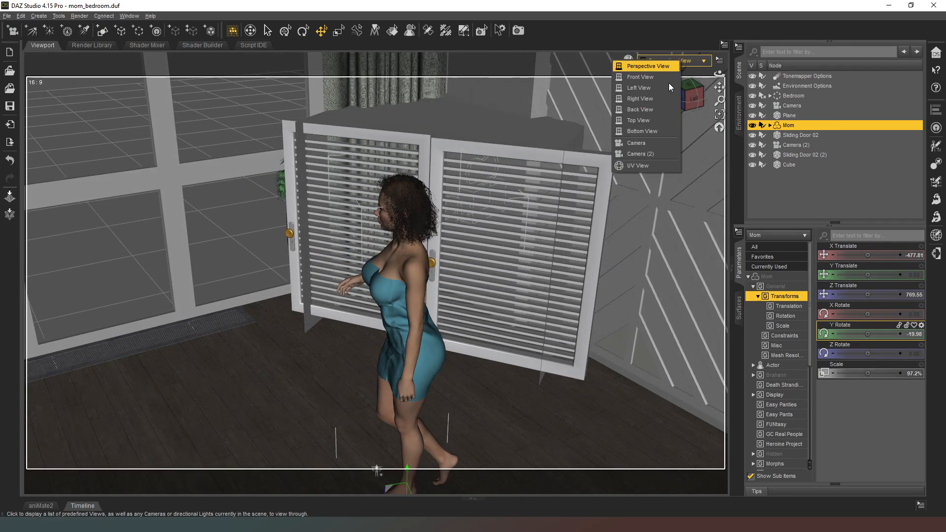
left_click(650, 154)
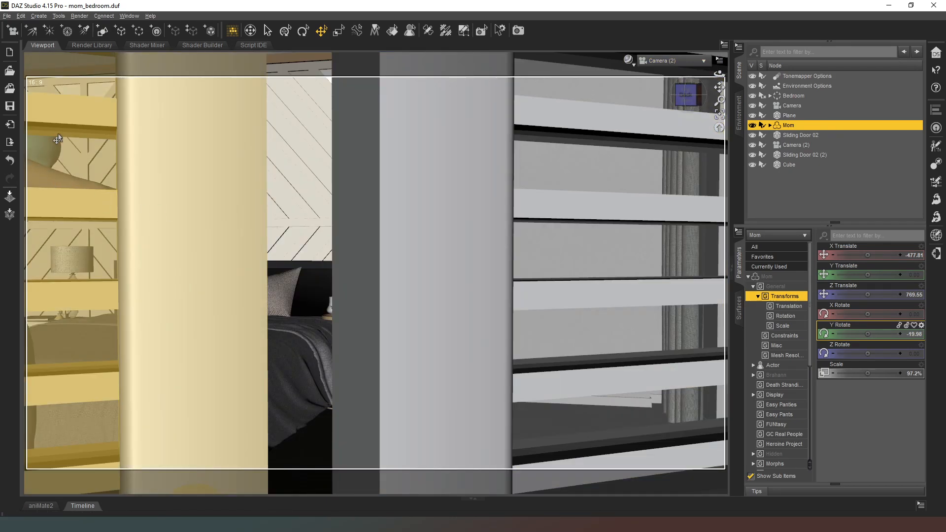
left_click(251, 31)
left_click_drag(359, 240, 494, 309)
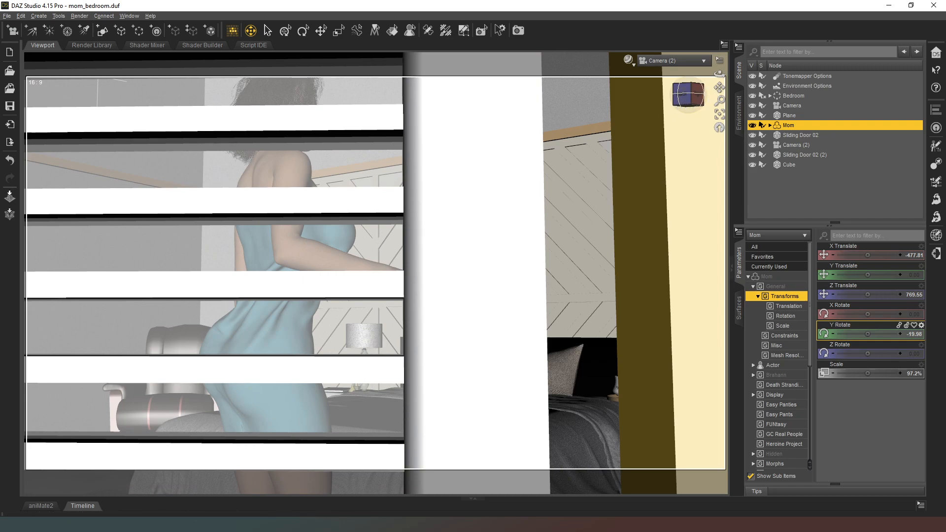
left_click_drag(688, 94, 807, 106)
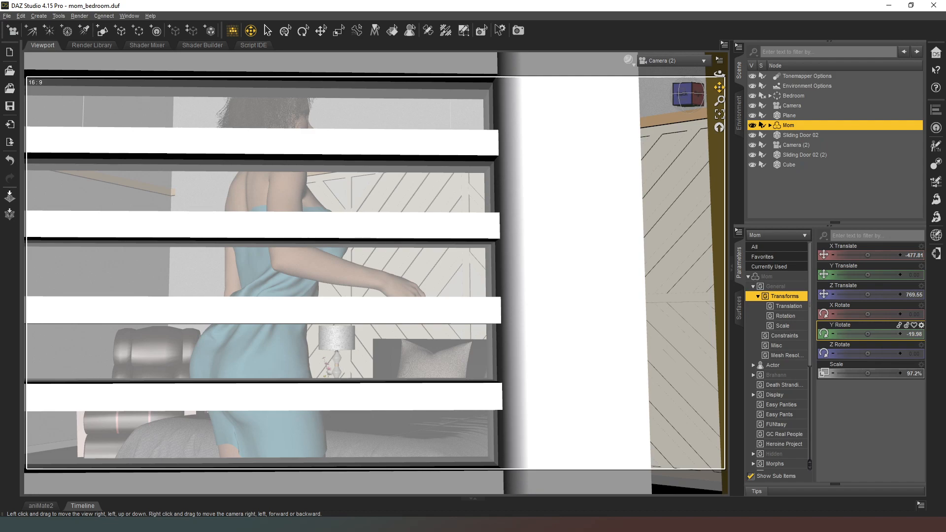
right_click_drag(658, 205, 755, 232)
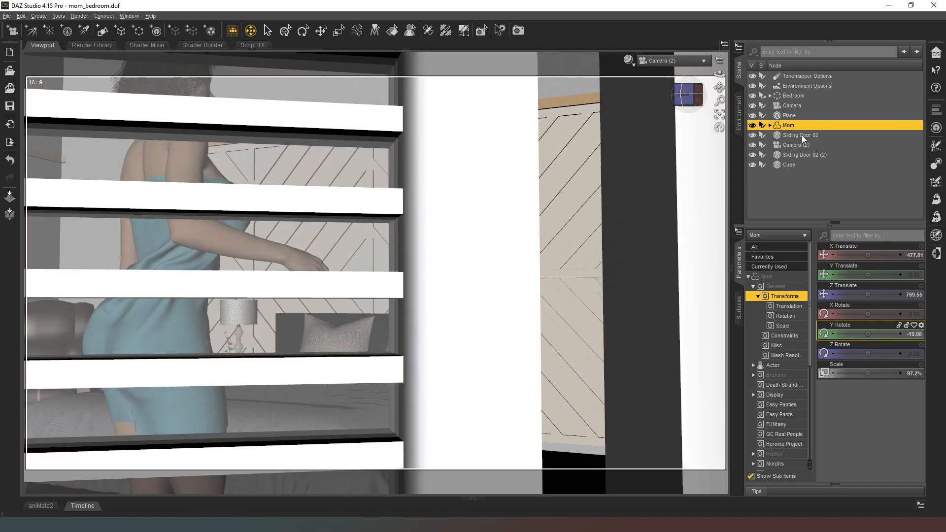
left_click(802, 155)
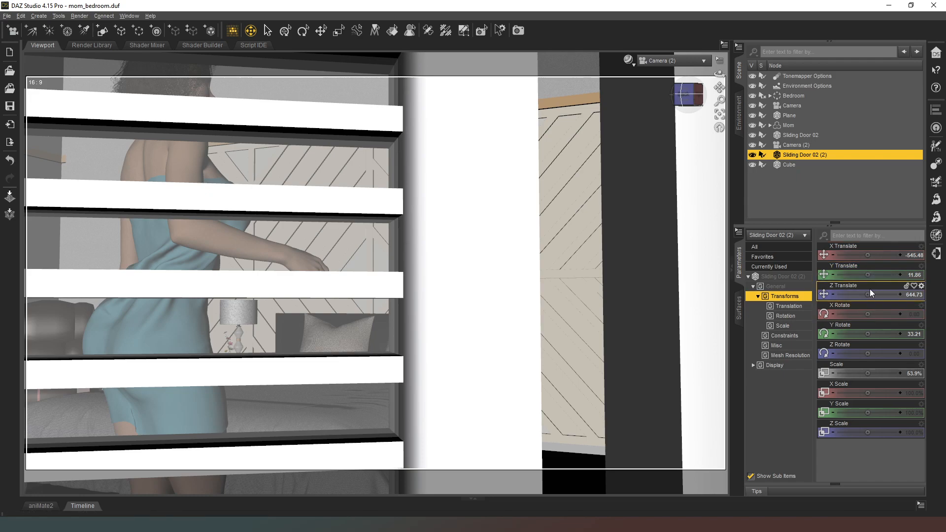
left_click_drag(868, 254, 862, 255)
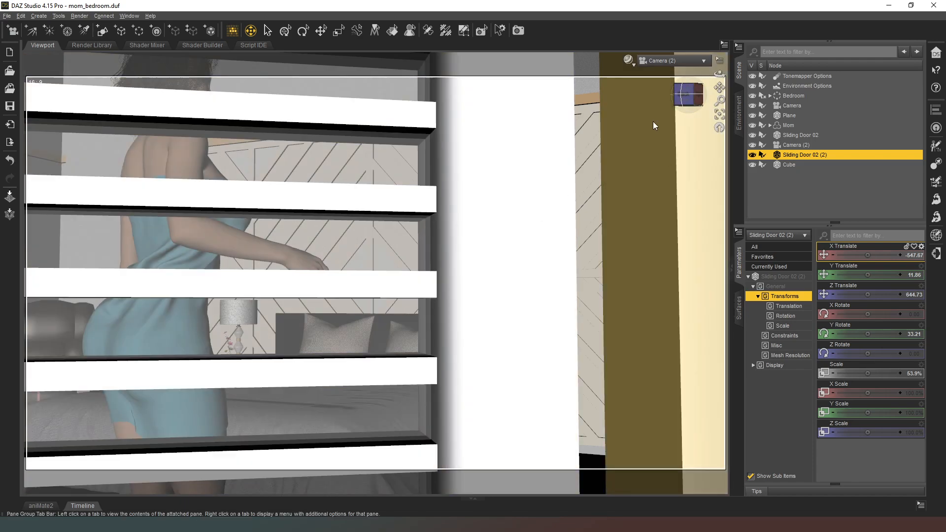
Set the focal distance of Camera (2) to about 189.24 so its focal plane meets Mom, checking in the Perspective View, and return to Camera (2)
left_click(682, 64)
left_click(682, 70)
left_click_drag(693, 97, 637, 105)
left_click(794, 145)
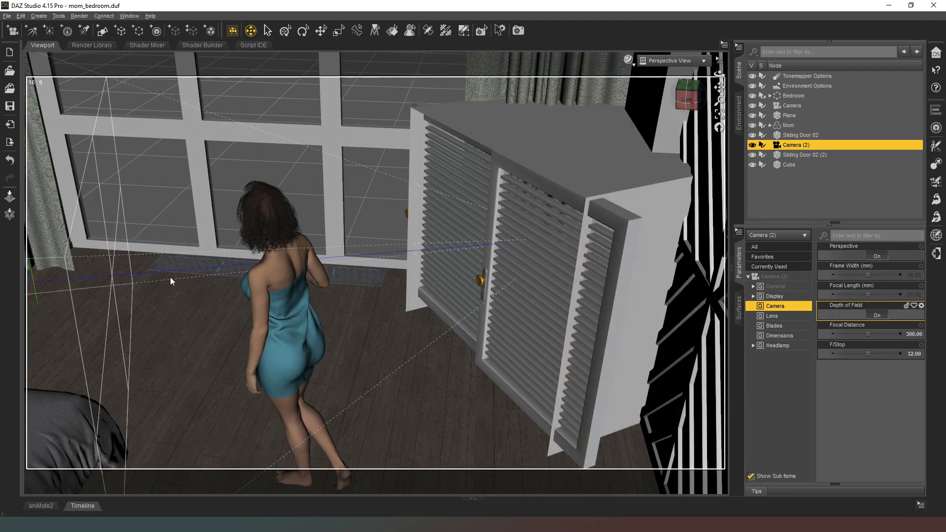
left_click_drag(867, 335, 852, 334)
left_click_drag(686, 101, 679, 95)
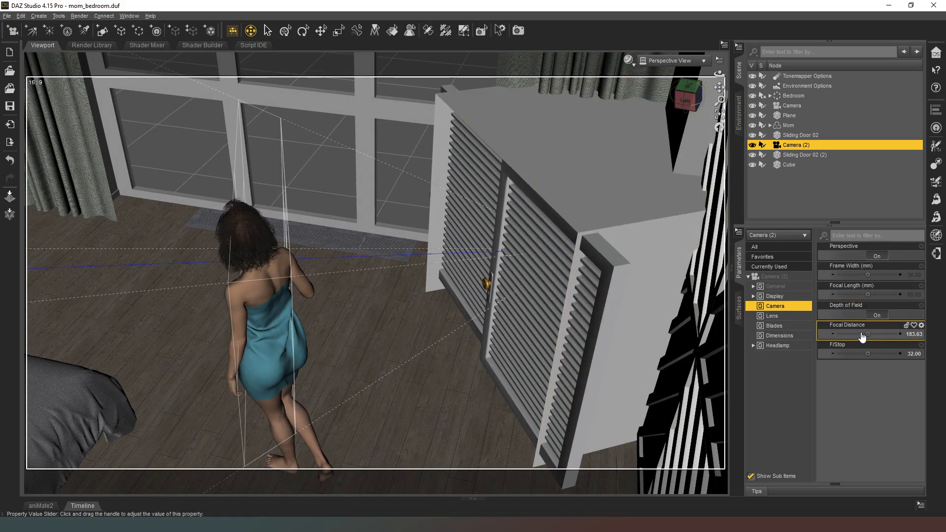
left_click_drag(866, 334, 870, 334)
left_click(669, 59)
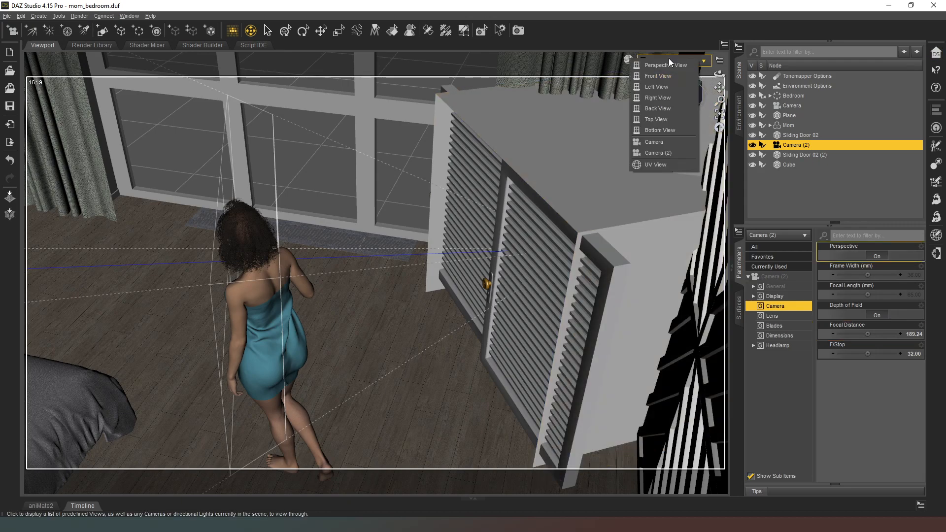
left_click(666, 152)
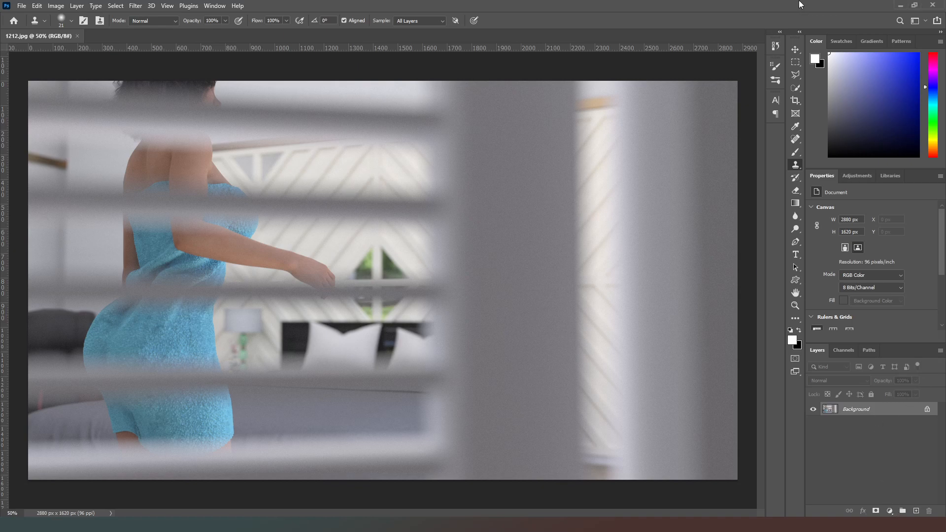
In Photoshop, duplicate the 1212.jpg render onto a new layer and shift the duplicate's Green channel 2 px to the right
key("ctrl+j")
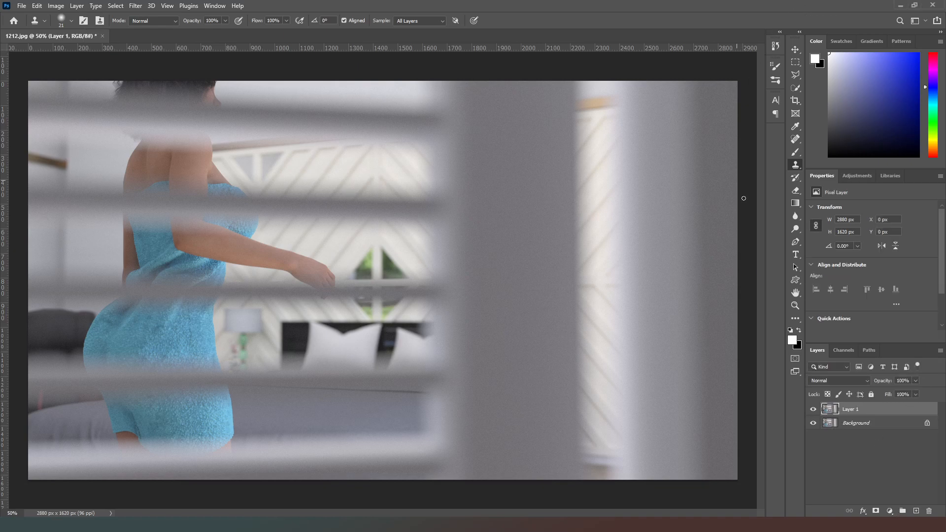
left_click(848, 351)
left_click(849, 388)
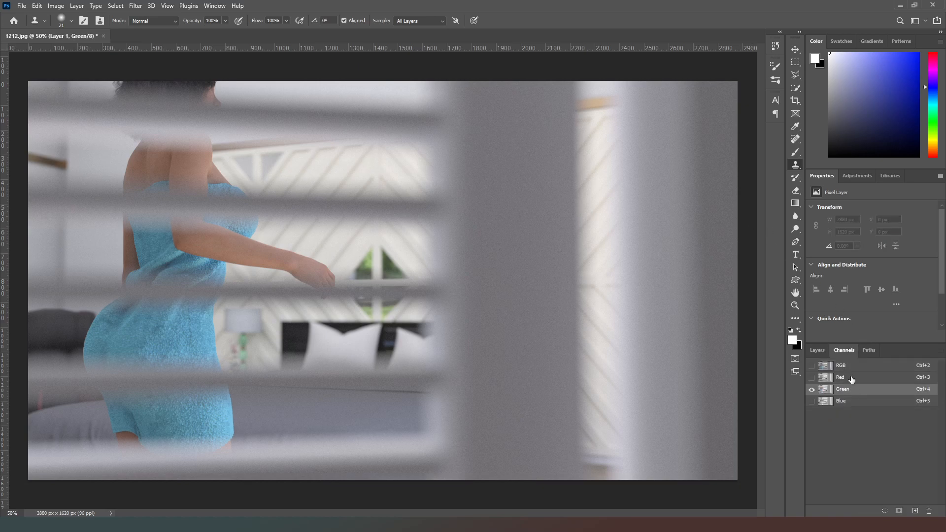
left_click(797, 63)
key("ctrl+a")
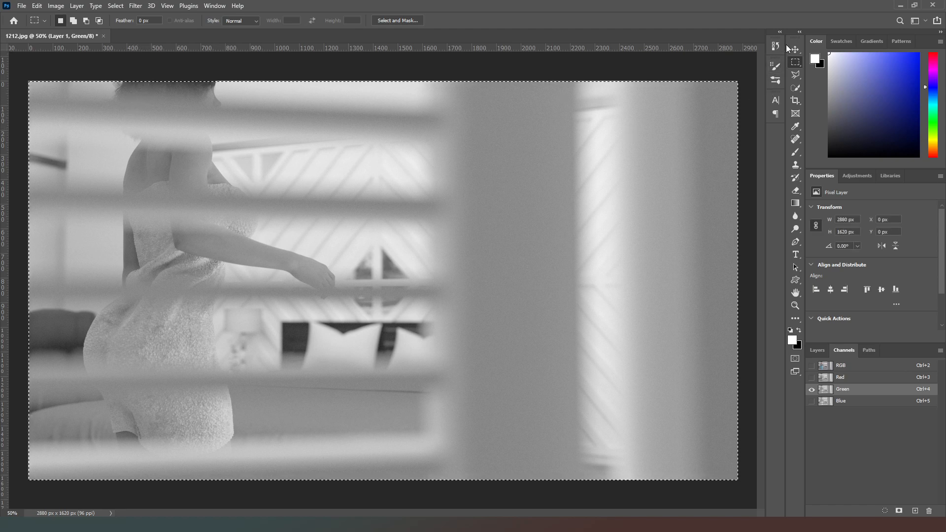
left_click(794, 50)
key("Right")
key("Right")
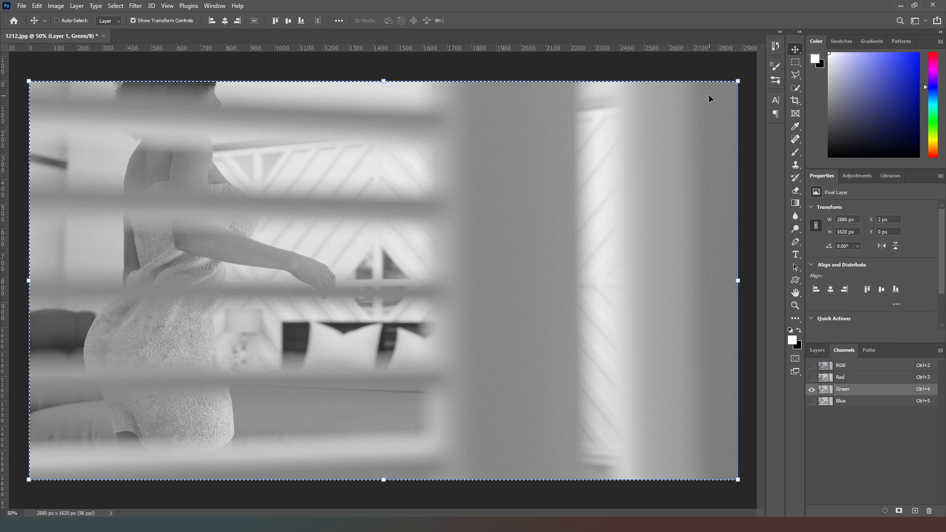
left_click(840, 367)
left_click(817, 350)
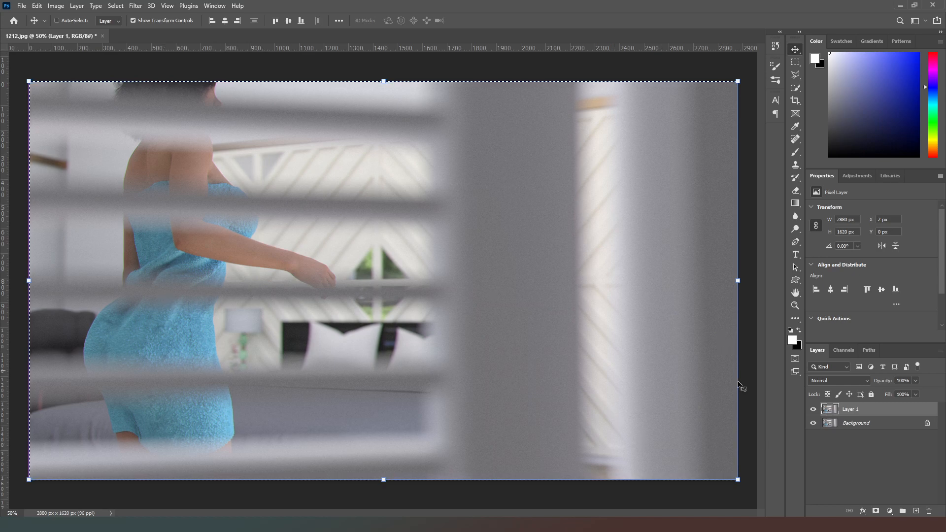
Compare the image with and without the channel-shifted Layer 1, and clear the selection
left_click(814, 410)
left_click(814, 410)
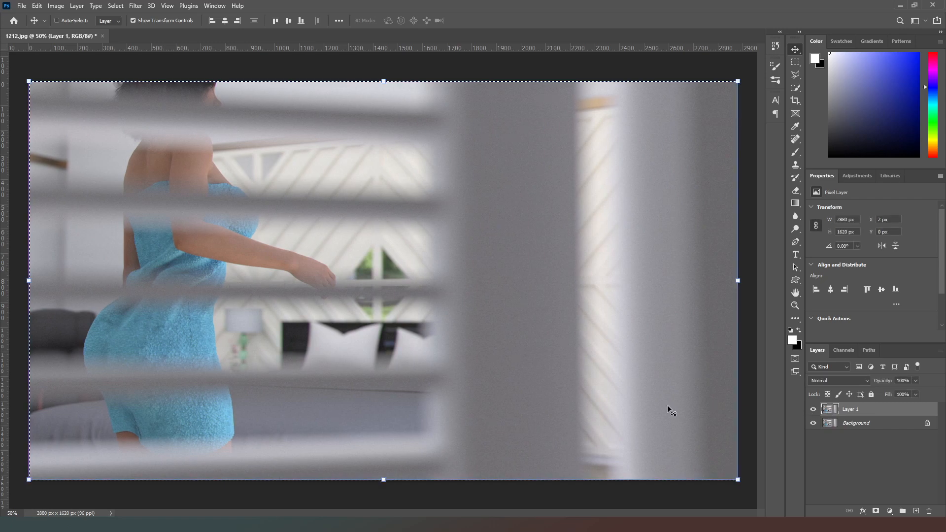
left_click(796, 62)
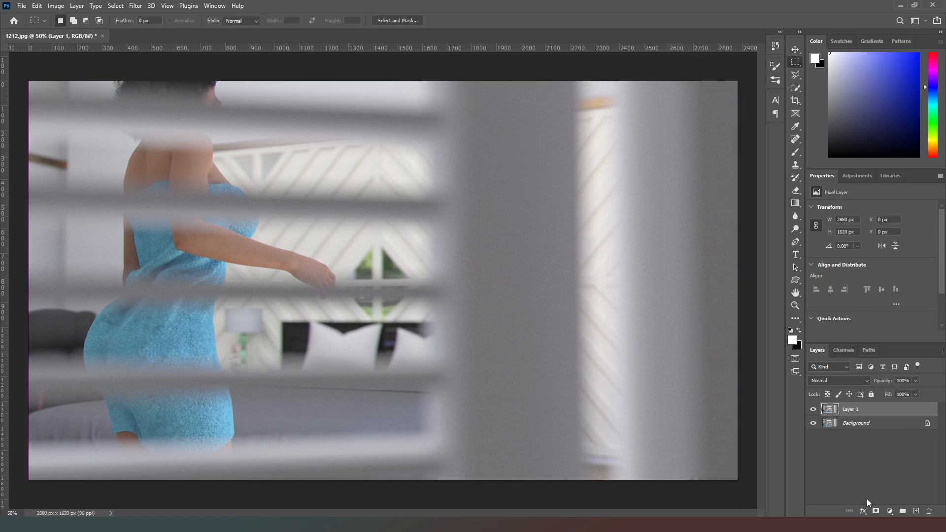
Add a mask to Layer 1 and paint black over everything but the area around Mom with a soft brush at 100% opacity and flow
left_click(876, 511)
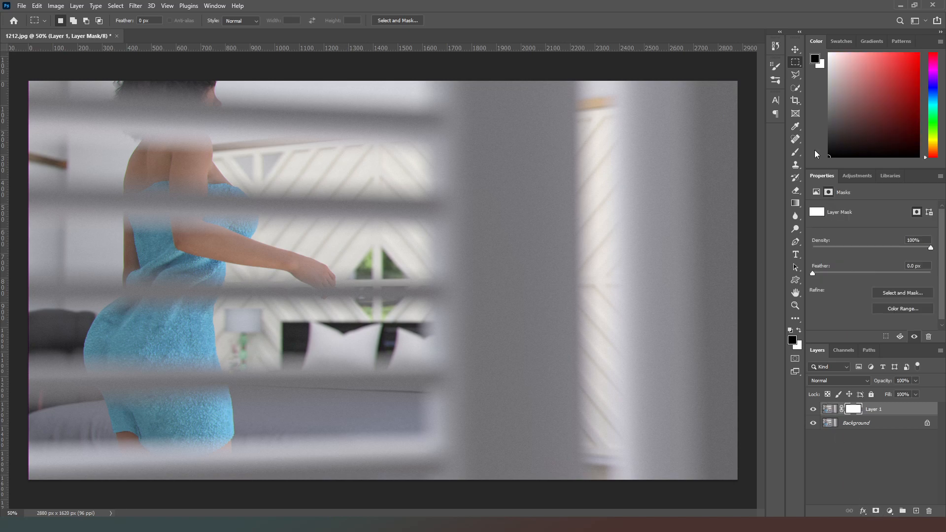
left_click(795, 152)
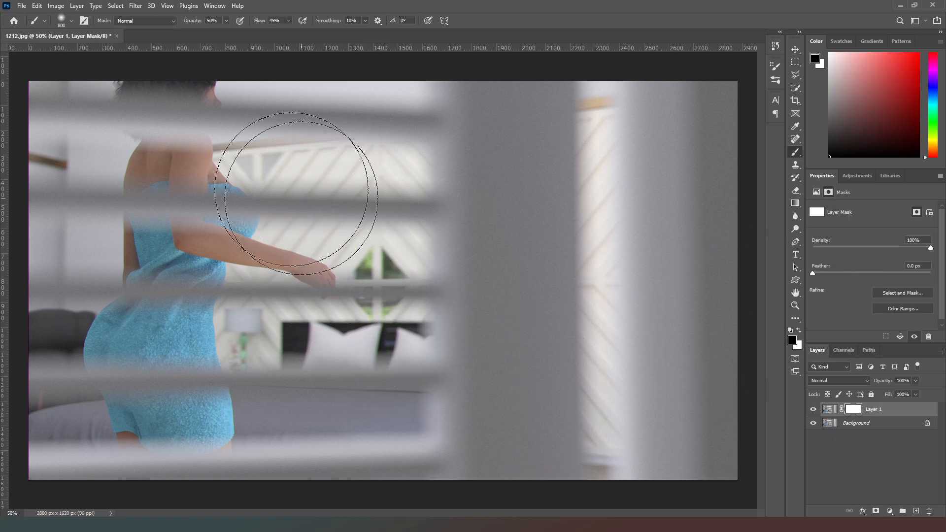
mouse_move(403, 115)
left_mouse_down()
mouse_move(380, 443)
mouse_move(344, 165)
mouse_move(433, 397)
mouse_move(477, 250)
left_mouse_up()
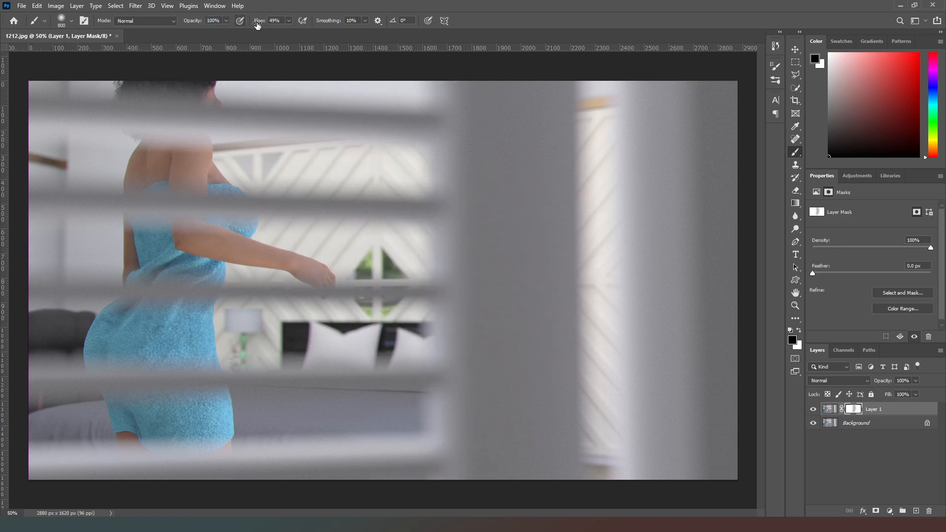
left_click_drag(576, 72, 578, 73)
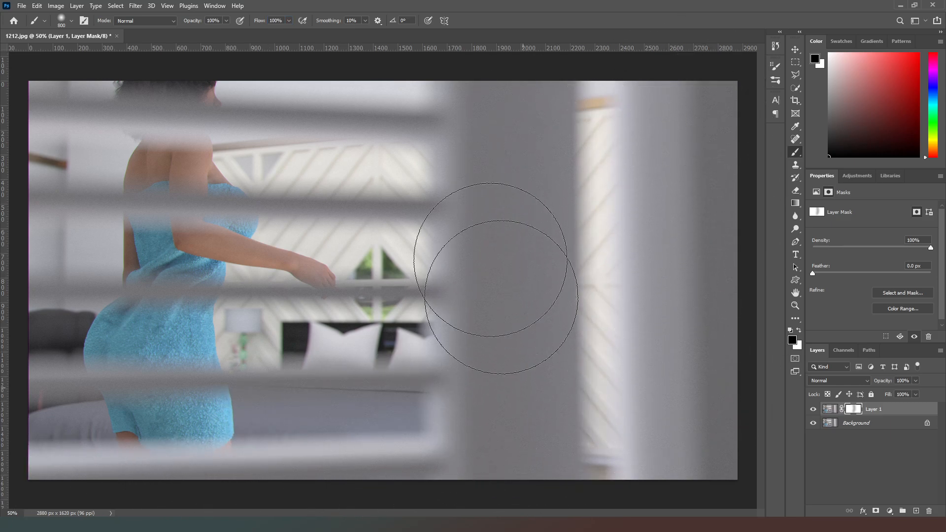
mouse_move(377, 116)
left_mouse_down()
mouse_move(485, 274)
mouse_move(644, 310)
mouse_move(648, 66)
left_mouse_up()
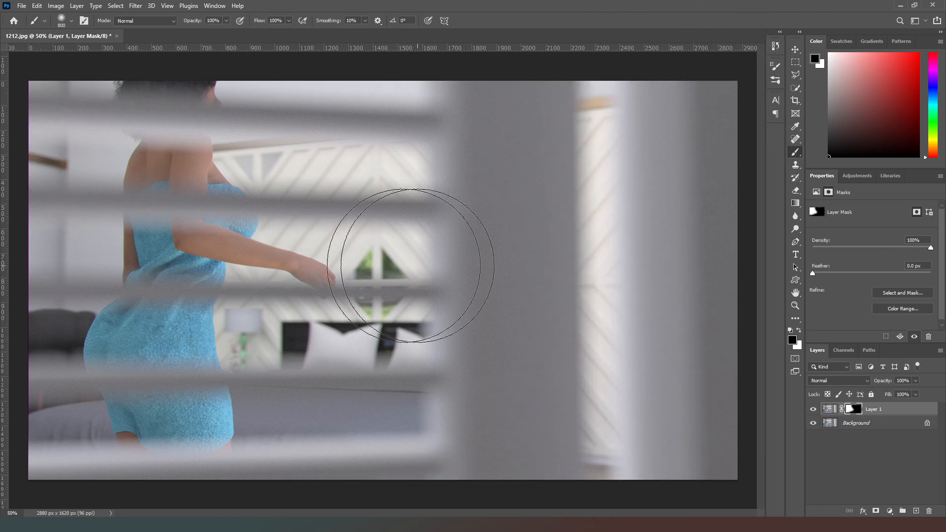
key("p")
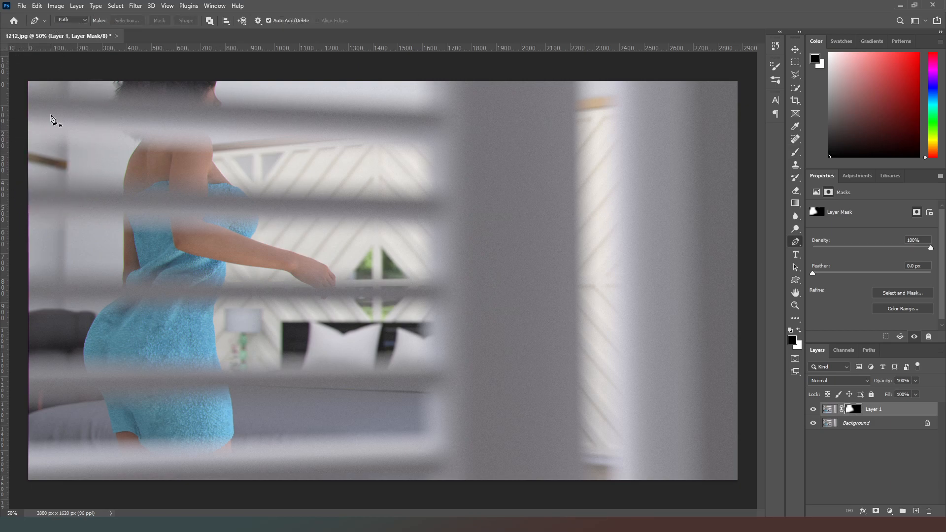
left_click(794, 152)
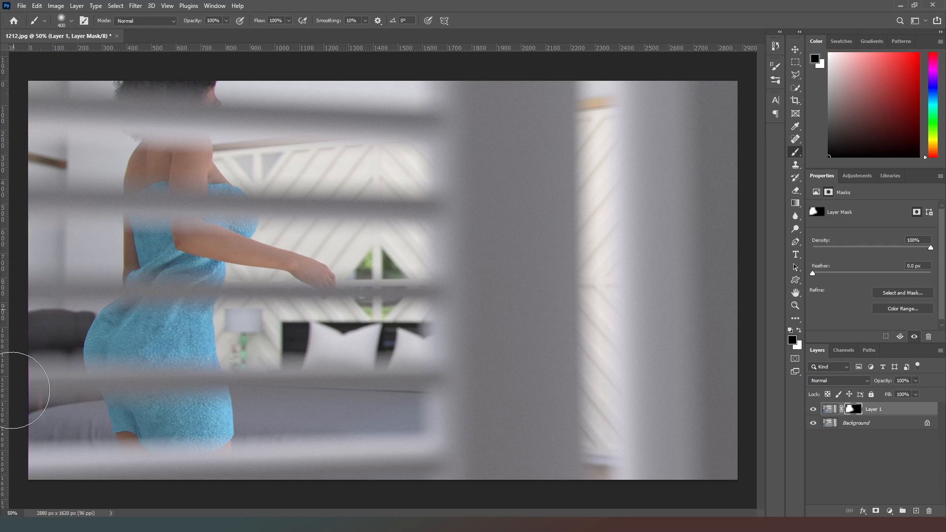
Add a new layer above Layer 1 and fill it with black using the Paint Bucket tool
left_click(916, 511)
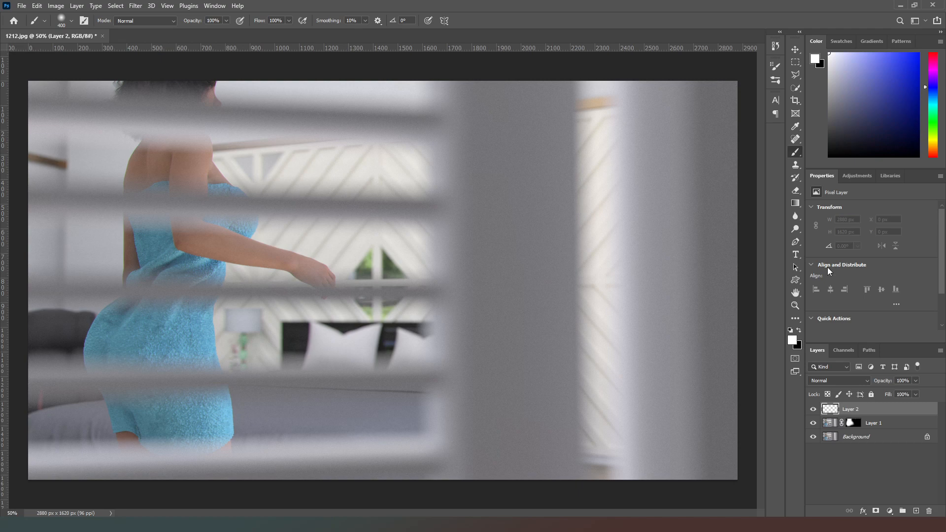
right_click(795, 204)
left_click(837, 213)
left_click(601, 219)
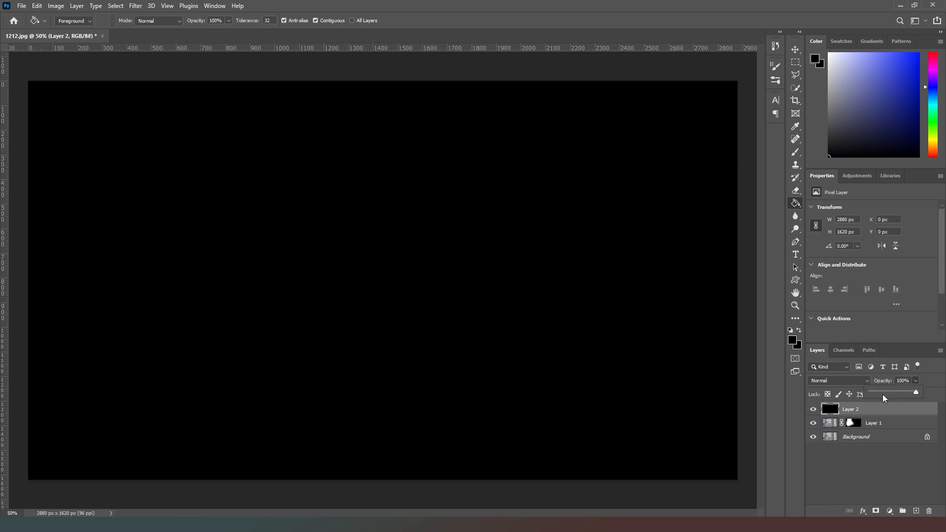
Lower the black Layer 2's opacity to 22% and add a layer mask to it
left_click(882, 392)
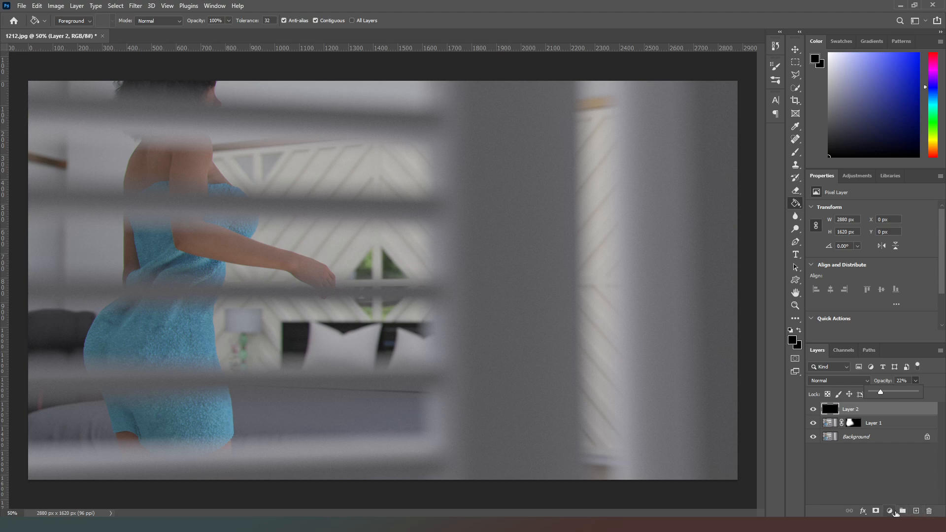
left_click(875, 511)
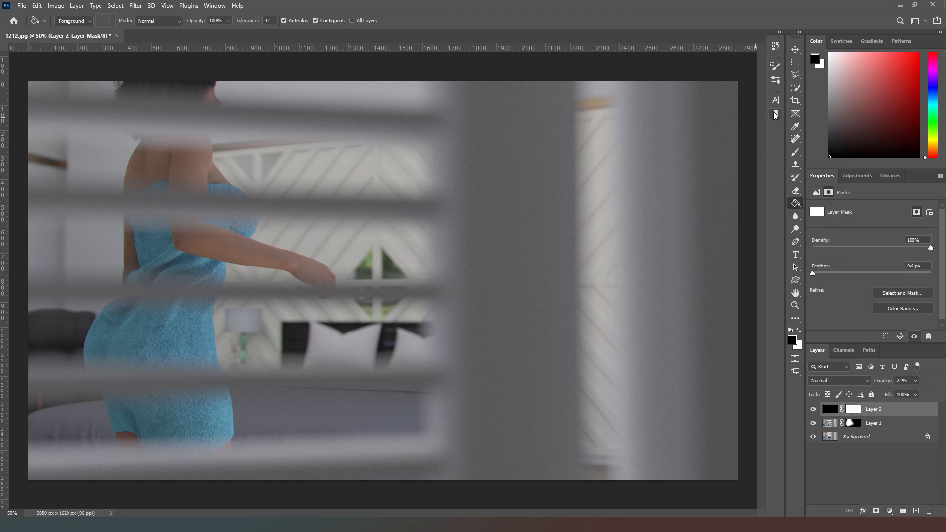
Paint black on Layer 2's mask over Mom and the louvered area with a 2600 px soft brush at 32% opacity and 51% flow
left_click(796, 153)
left_click_drag(194, 21, 168, 25)
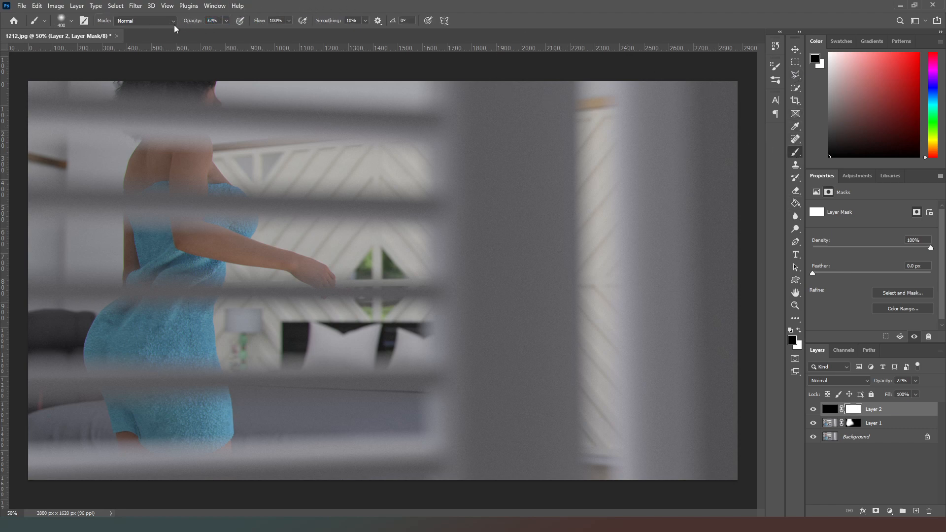
left_click_drag(257, 23, 245, 27)
key("bracketright")
key("bracketright")
key("bracketright")
key("bracketright")
key("bracketright")
key("bracketright")
key("bracketright")
key("bracketright")
key("bracketright")
key("bracketright")
key("bracketright")
key("bracketright")
key("bracketright")
key("bracketright")
key("bracketright")
key("bracketright")
key("bracketright")
key("bracketright")
key("bracketright")
key("bracketright")
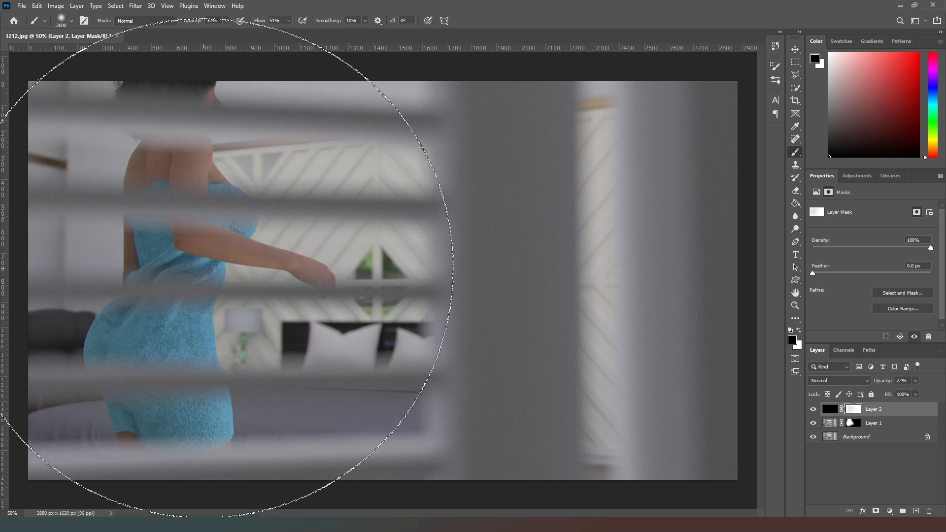
left_click_drag(229, 271, 205, 273)
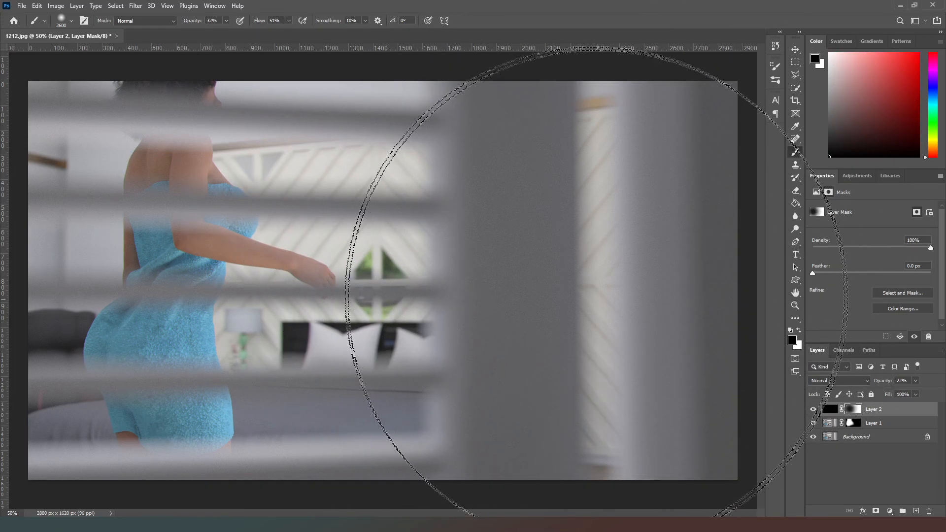
Reduce the brush size to 400 px for finer painting on Layer 2's mask
key("bracketleft")
key("bracketleft")
key("bracketleft")
key("bracketleft")
key("bracketleft")
key("bracketleft")
key("bracketleft")
key("bracketleft")
key("bracketleft")
key("bracketleft")
key("bracketleft")
key("bracketleft")
key("bracketleft")
key("bracketleft")
key("bracketleft")
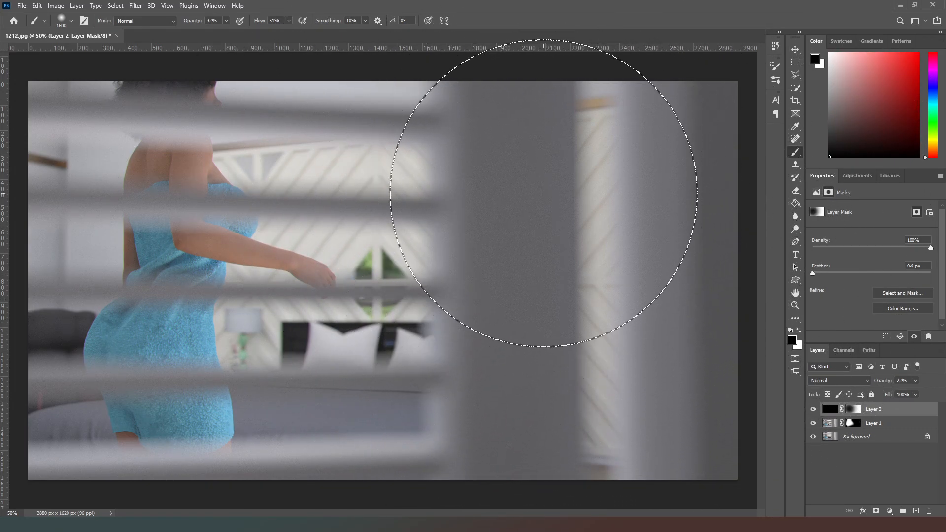
key("bracketleft")
key("bracketleft")
key("bracketleft")
key("bracketleft")
key("bracketleft")
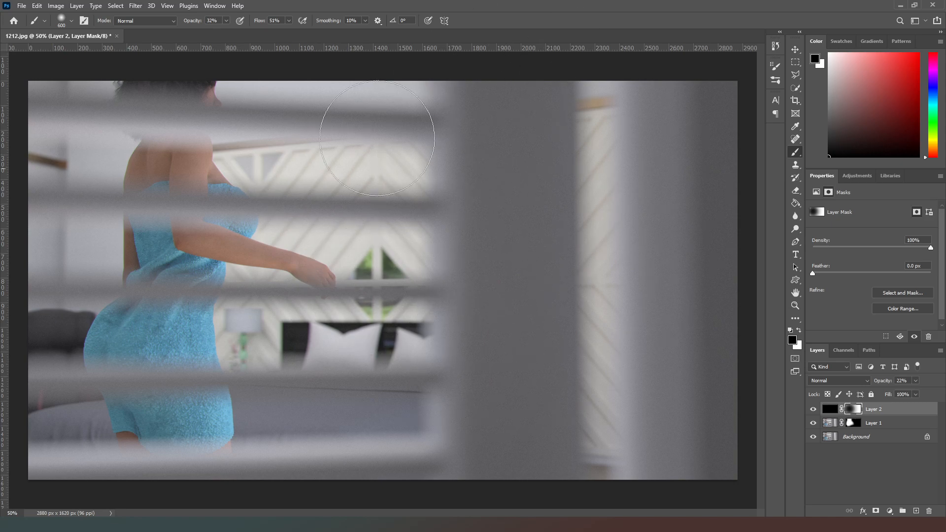
key("bracketleft")
key("bracketleft")
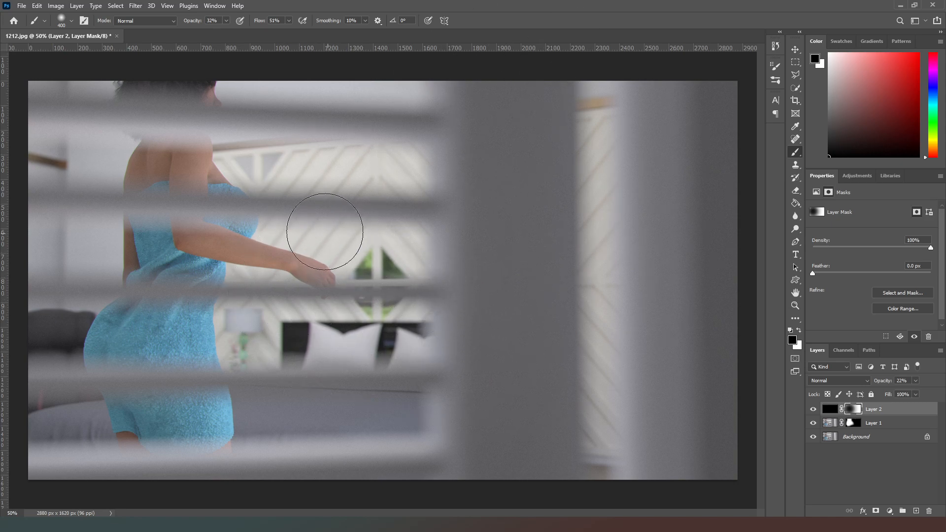